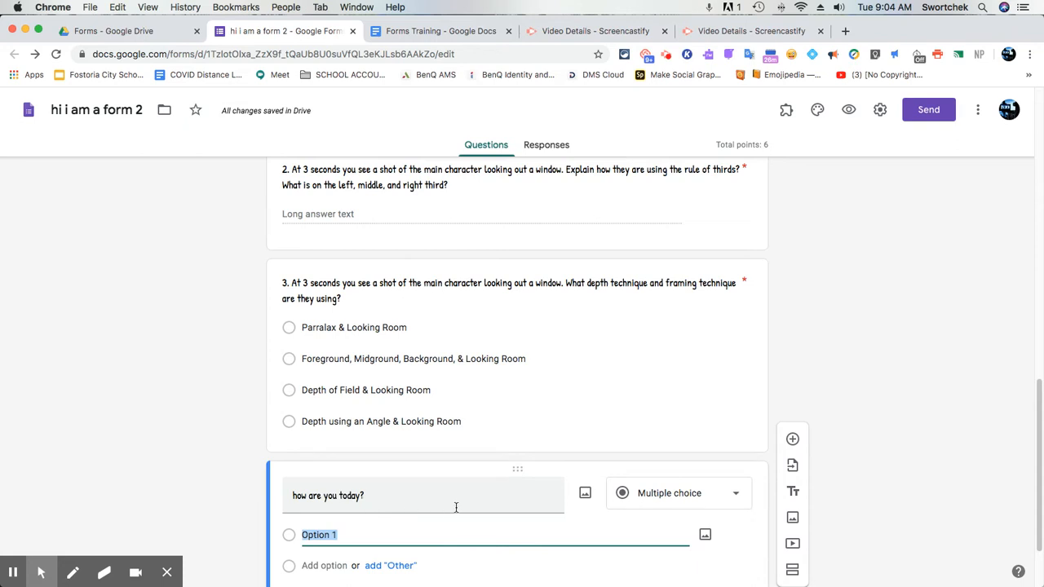
Step: Change the "how are you today?" question to Short answer and add response validation requiring a number greater than 1
left_click(621, 503)
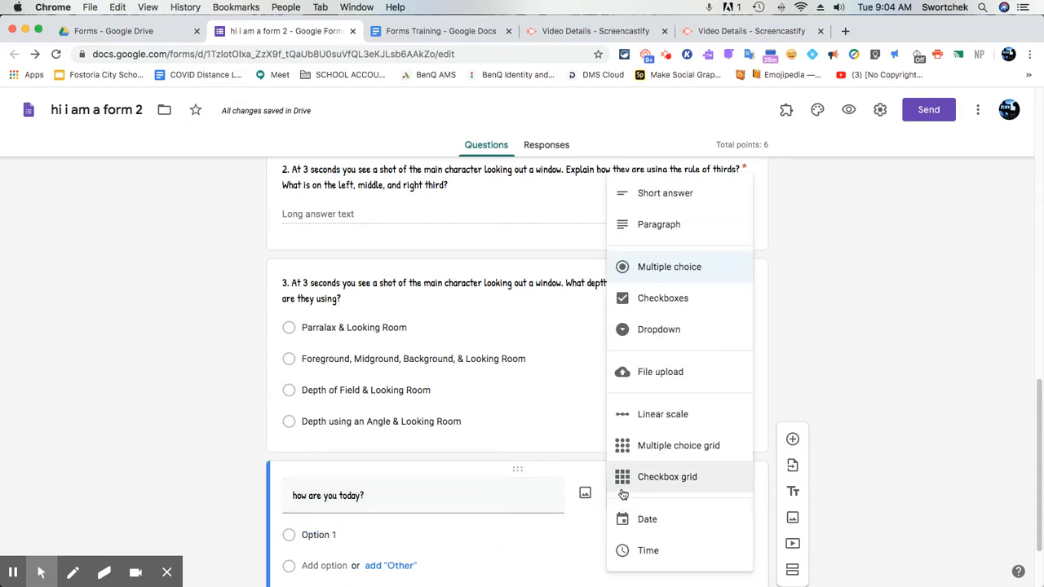
left_click(706, 200)
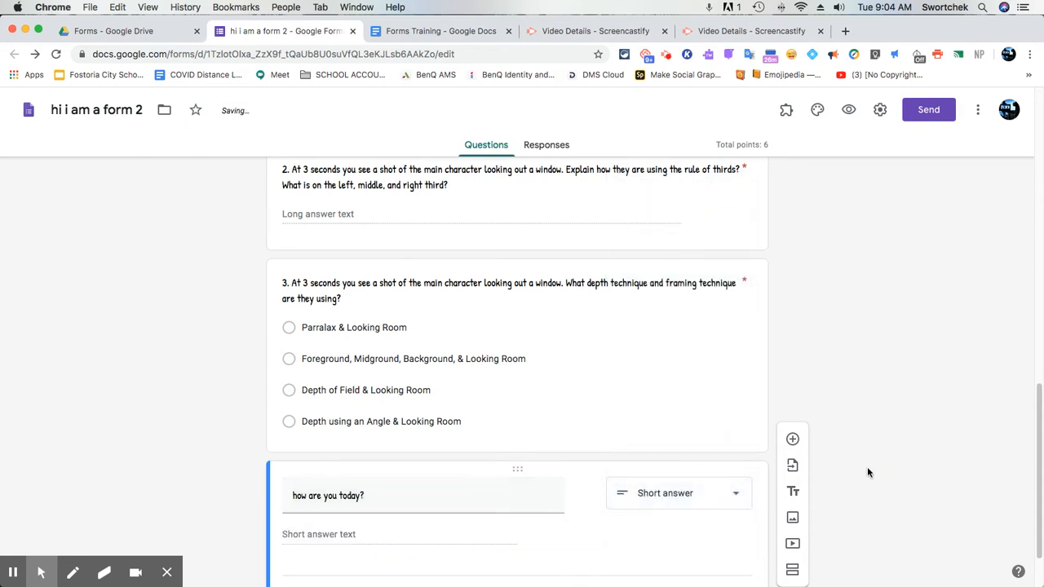
scroll(868, 469, "down", 2)
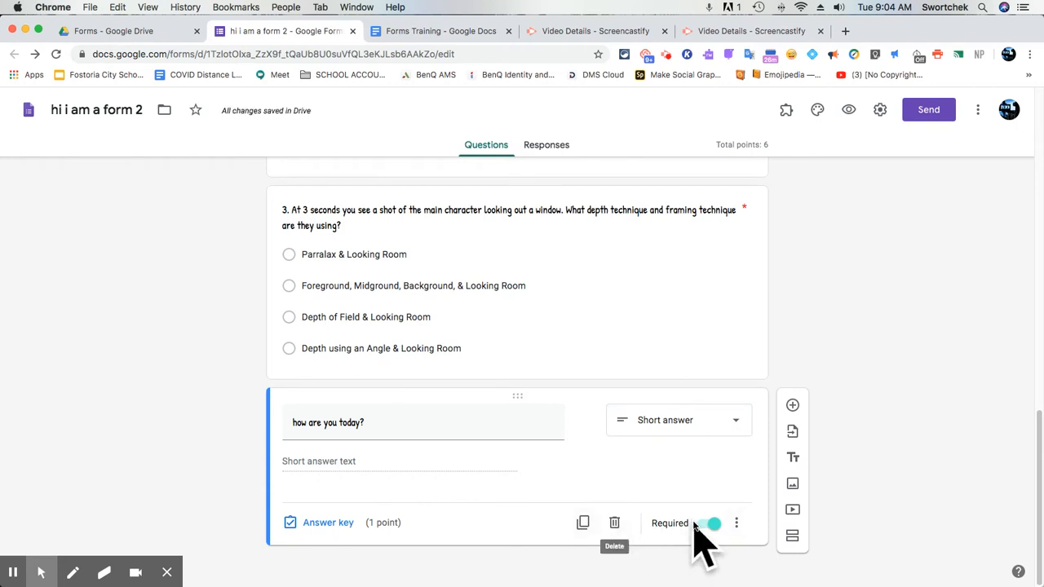
left_click(736, 522)
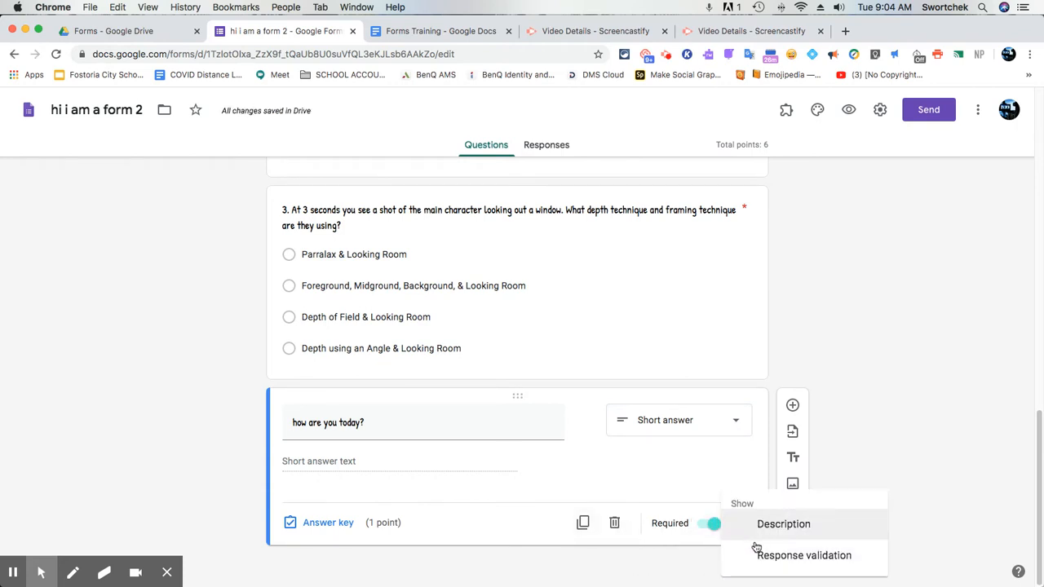
left_click(757, 550)
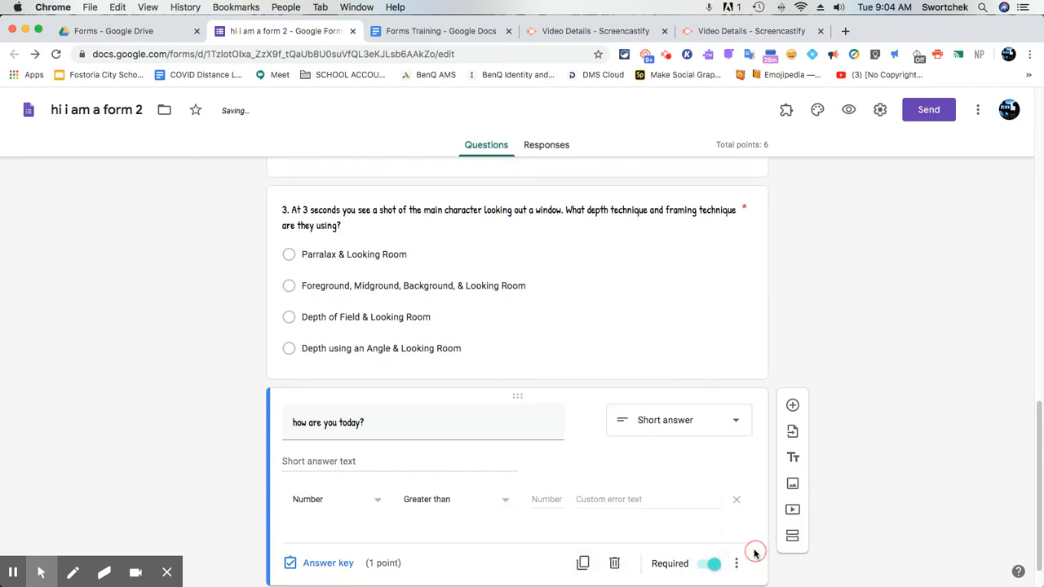
left_click(555, 499)
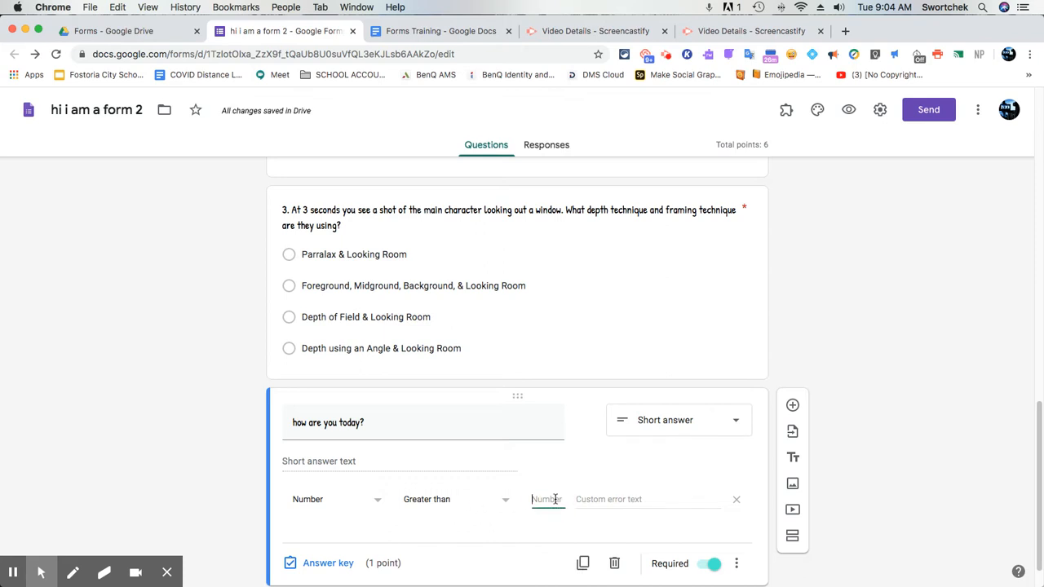
type("1")
Step: Open a preview of the form and look through it down to the first questions
scroll(826, 392, "up", 10)
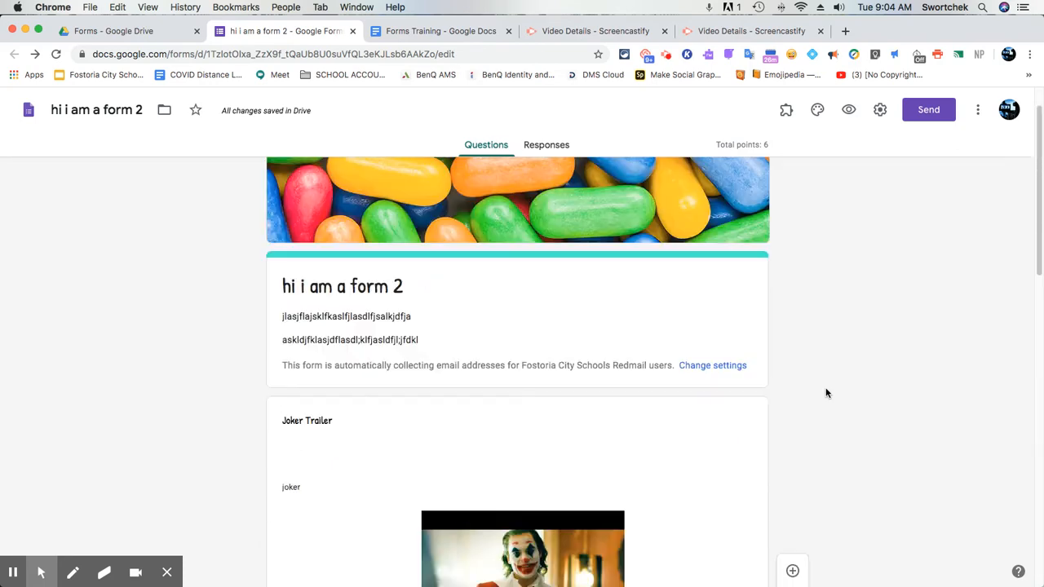
scroll(826, 393, "up", 2)
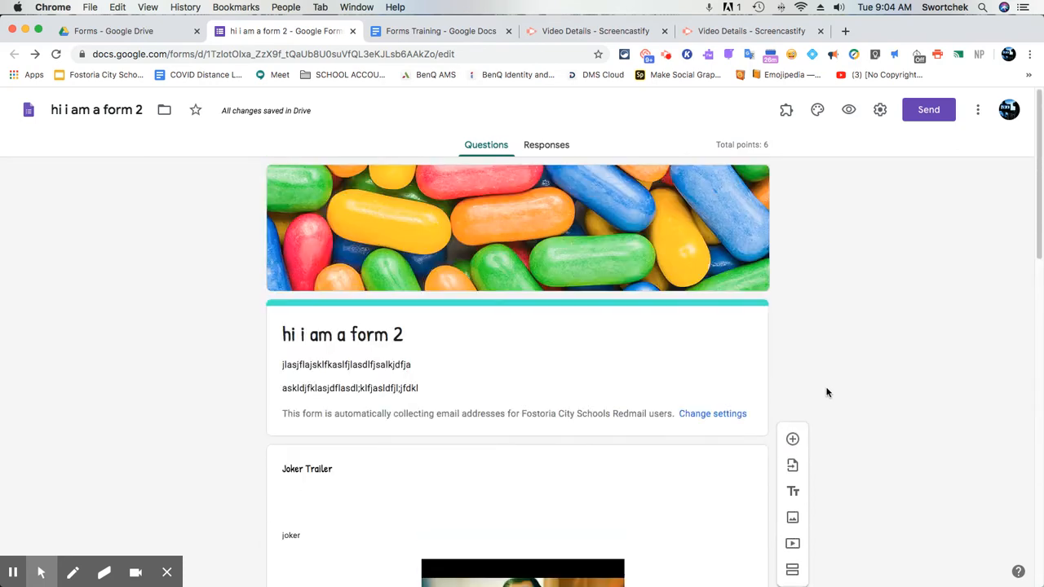
left_click(851, 111)
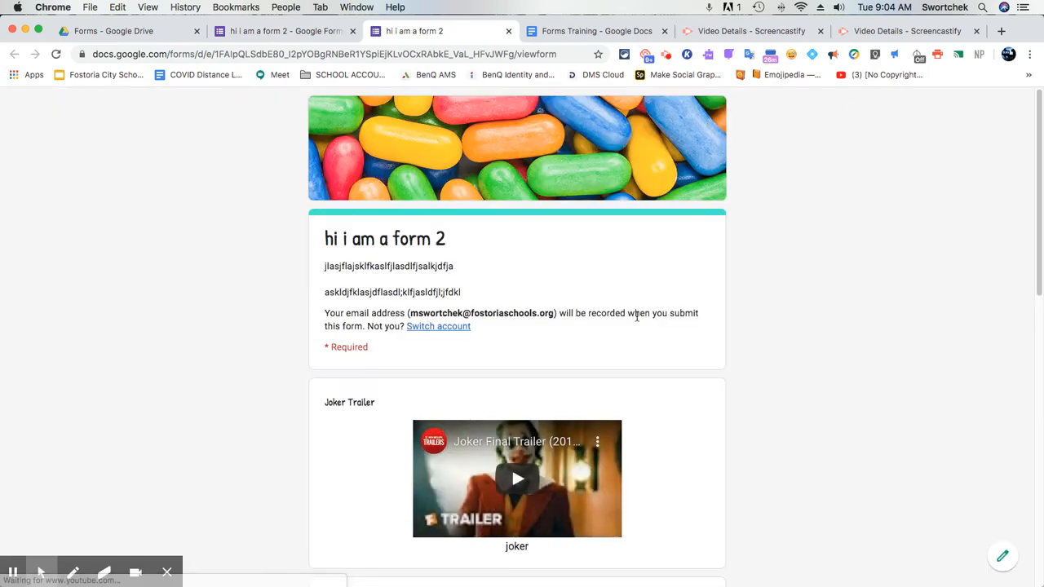
scroll(560, 349, "down", 1)
scroll(561, 350, "down", 4)
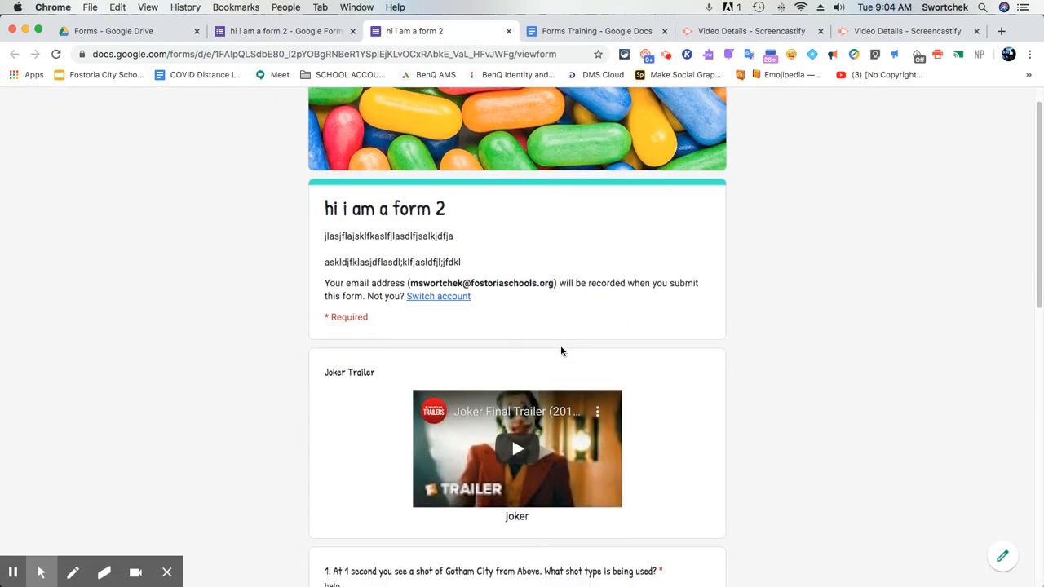
scroll(567, 349, "down", 5)
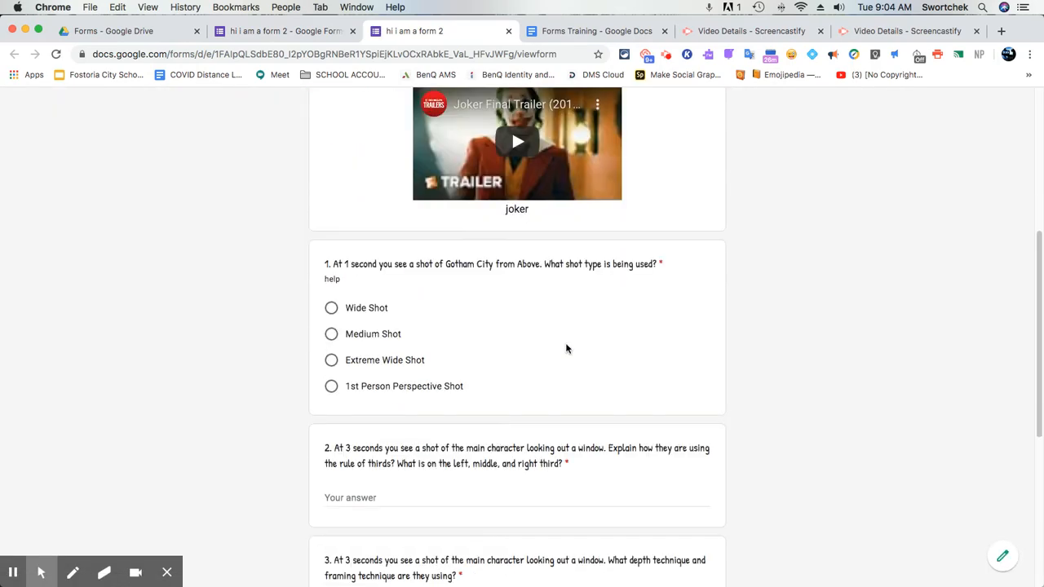
Step: Answer question 1 with Medium Shot and question 2 with 8, and try to submit the form
left_click(332, 259)
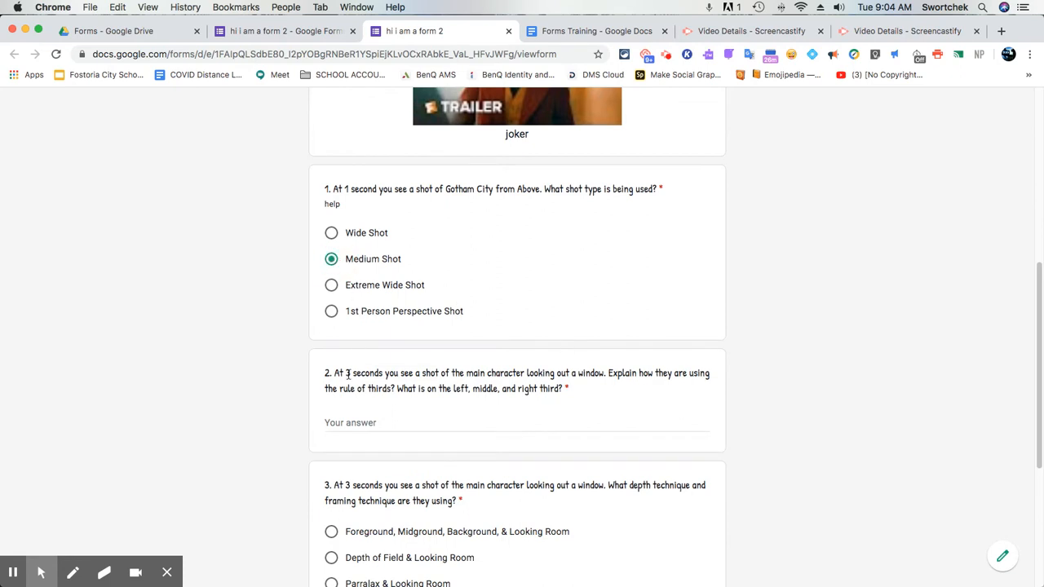
left_click(346, 424)
type("8")
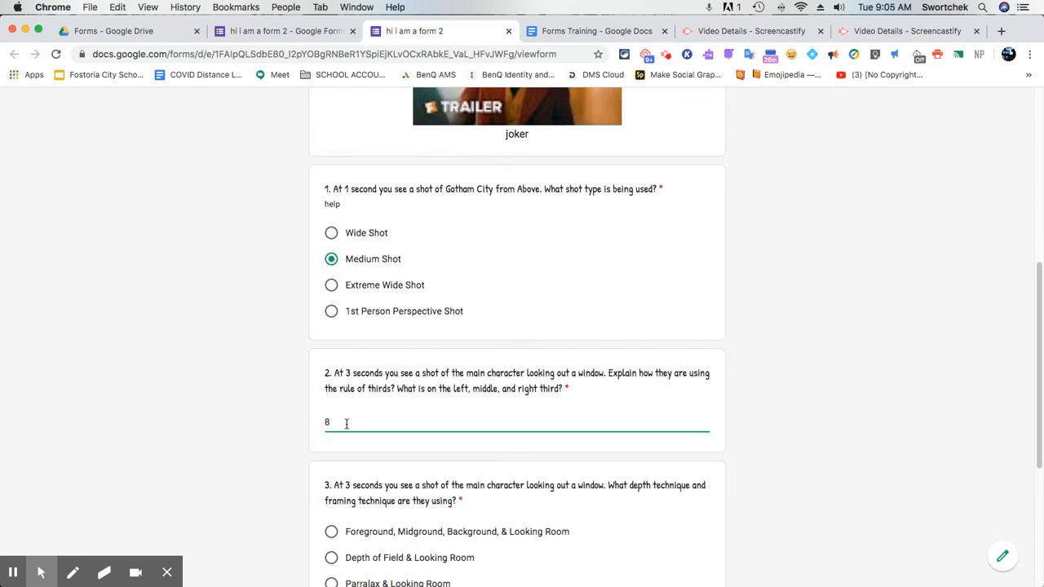
scroll(346, 423, "down", 5)
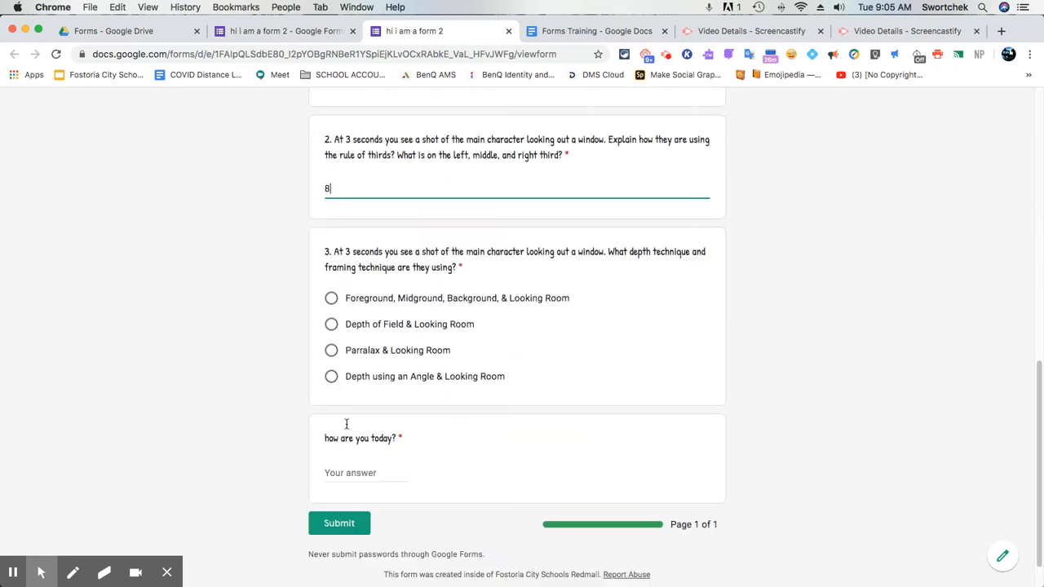
left_click(343, 528)
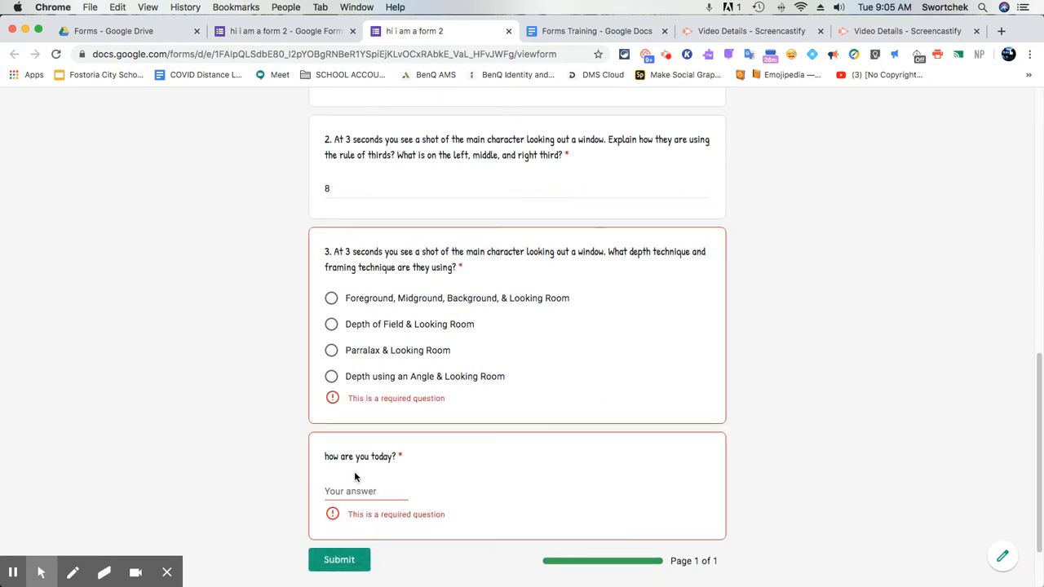
Step: Answer "how are you today?" with 8 and question 3 with Parralax & Looking Room, submit the response and close the preview
left_click(351, 490)
type("8")
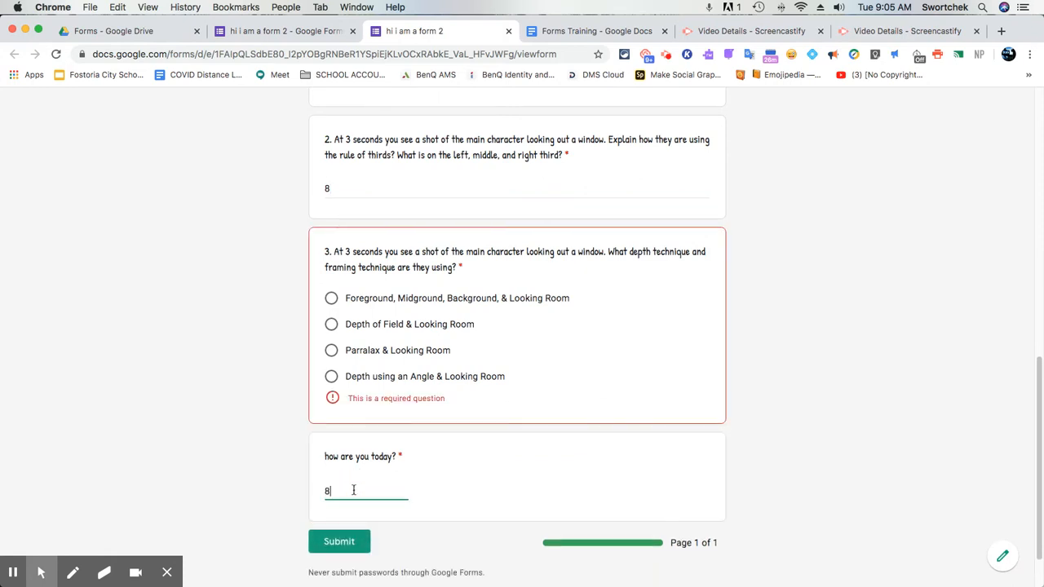
left_click(331, 350)
left_click(346, 523)
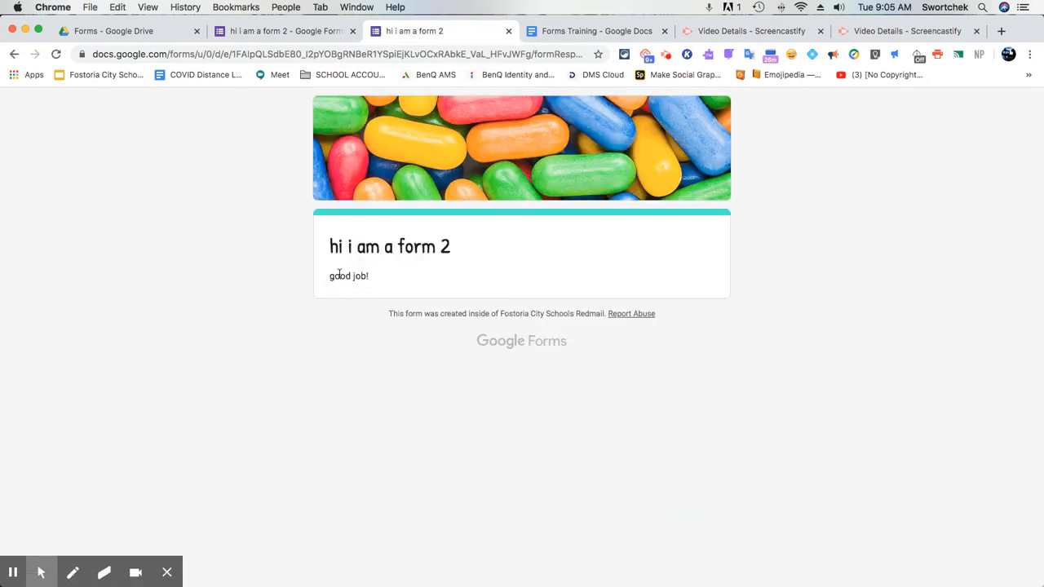
left_click(509, 31)
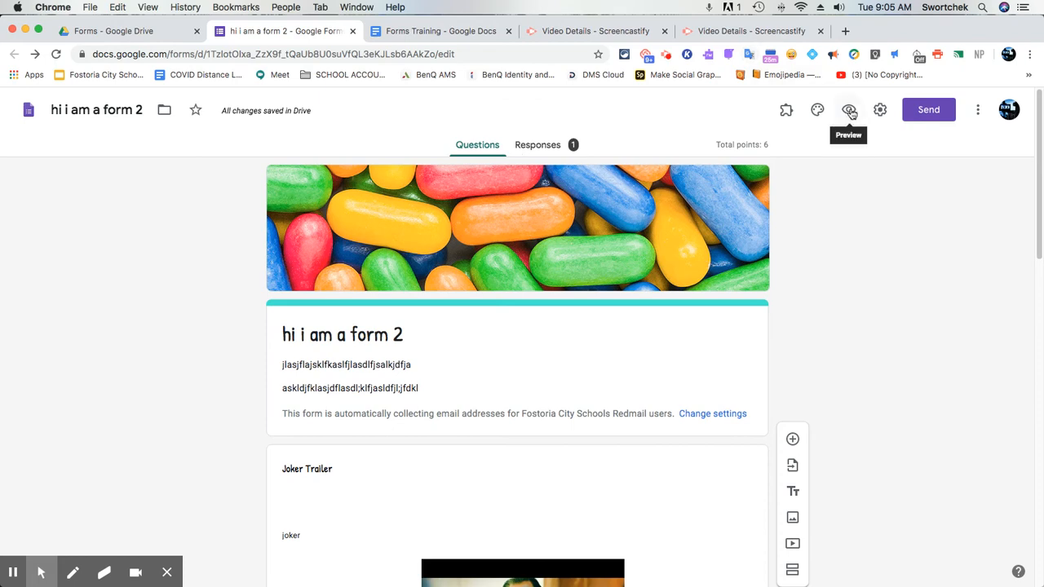
left_click(915, 114)
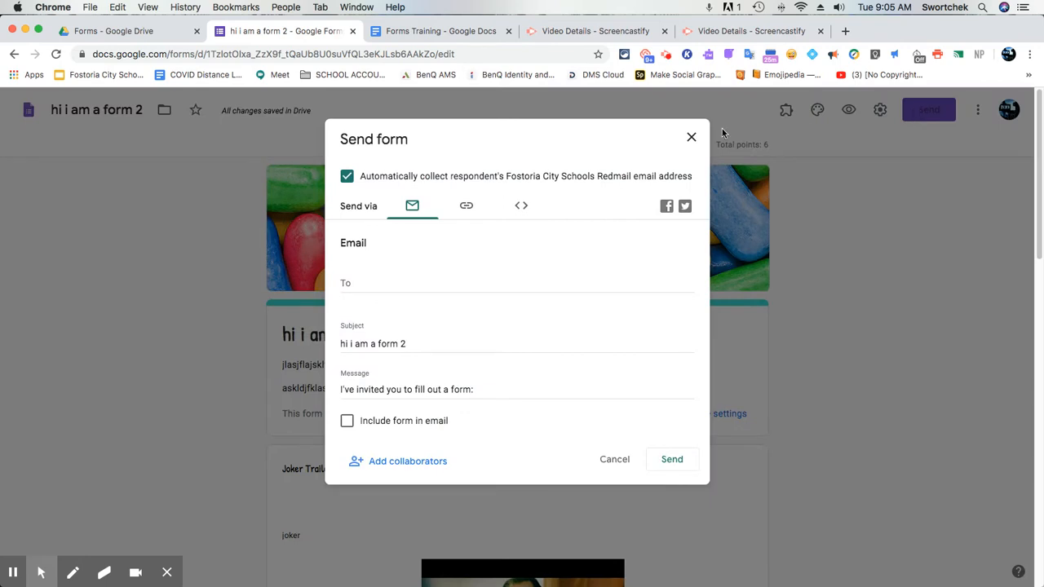
left_click(691, 137)
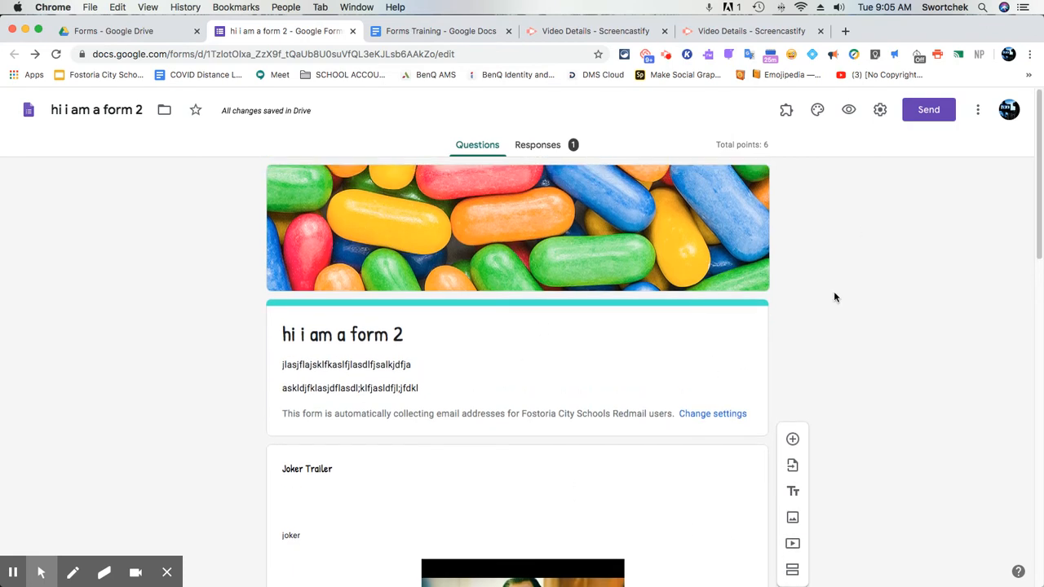
scroll(804, 414, "down", 2)
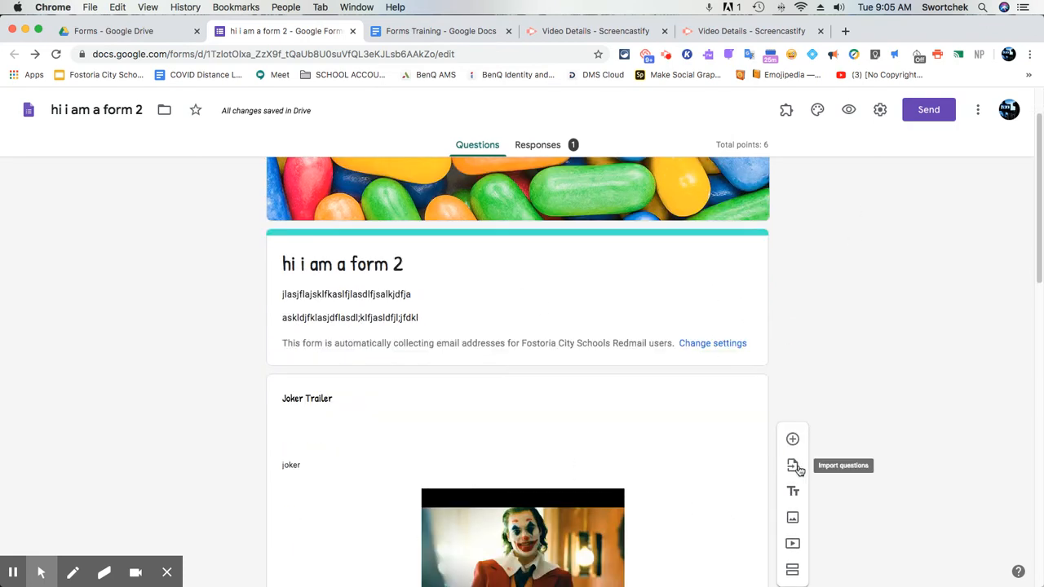
scroll(792, 466, "up", 2)
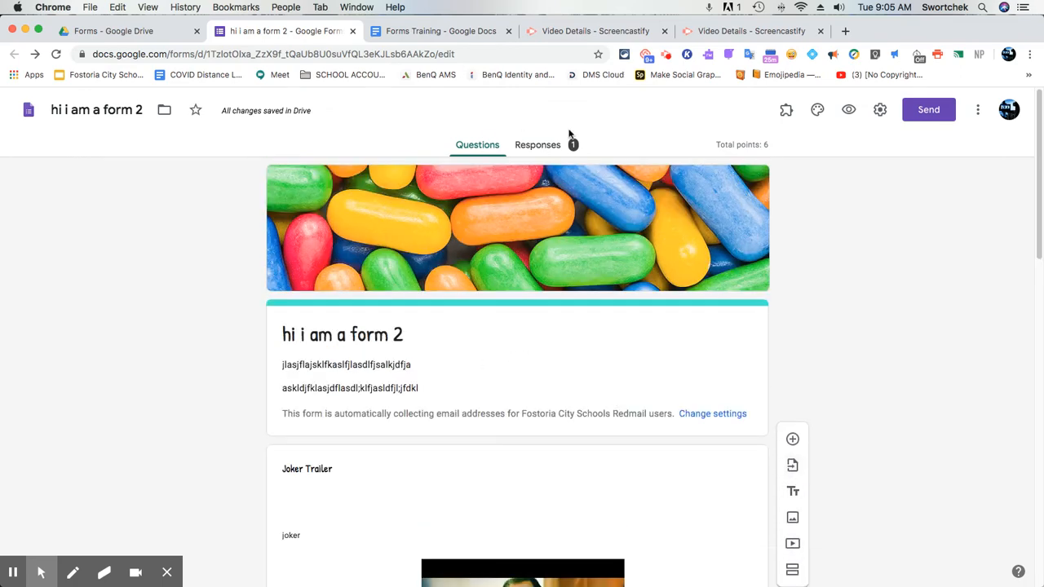
scroll(549, 391, "down", 10)
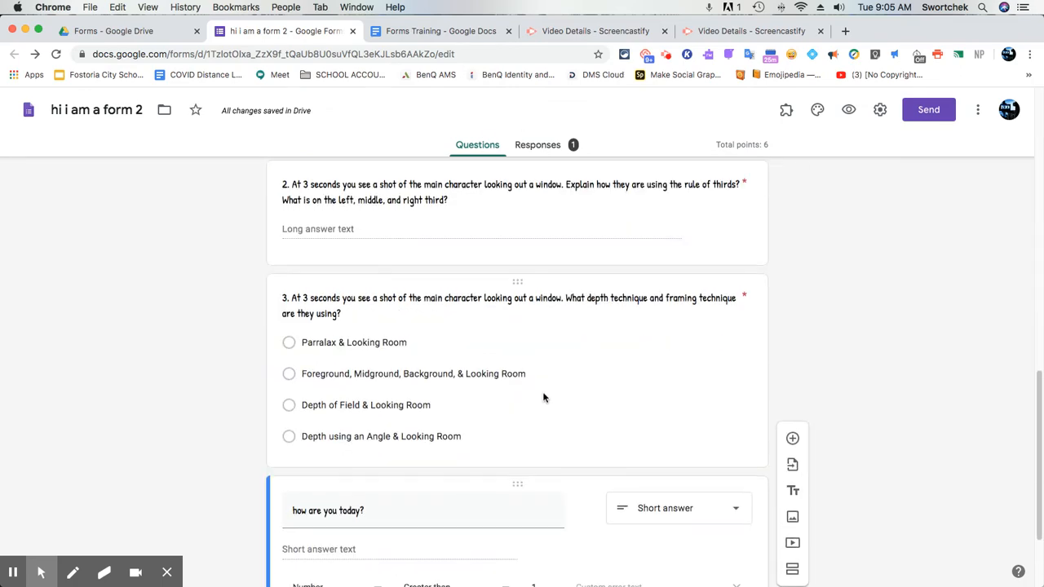
scroll(544, 397, "up", 10)
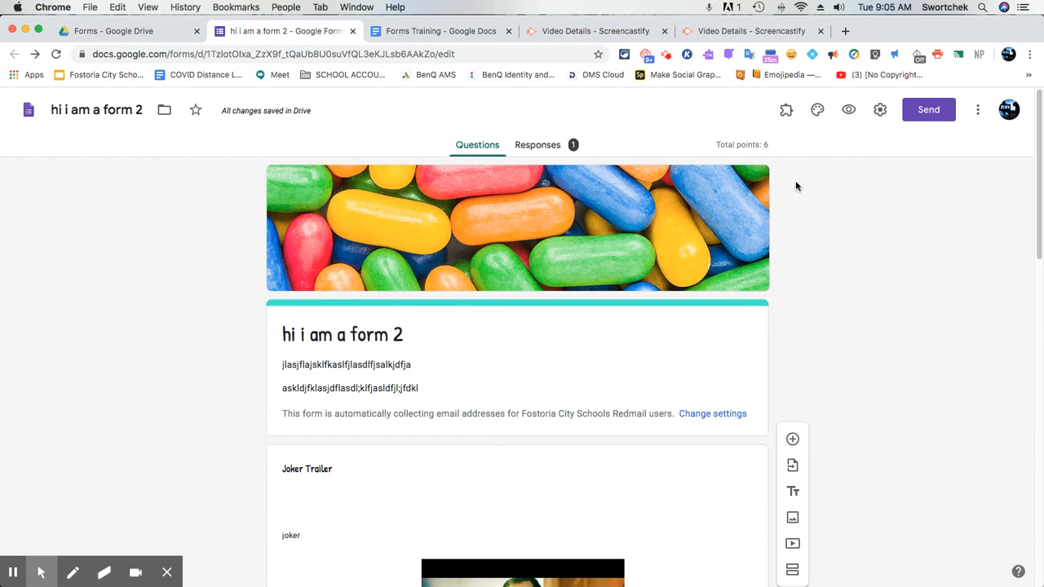
Step: Open the form's sending options and examine the email recipient, message and Include form in email settings
left_click(924, 111)
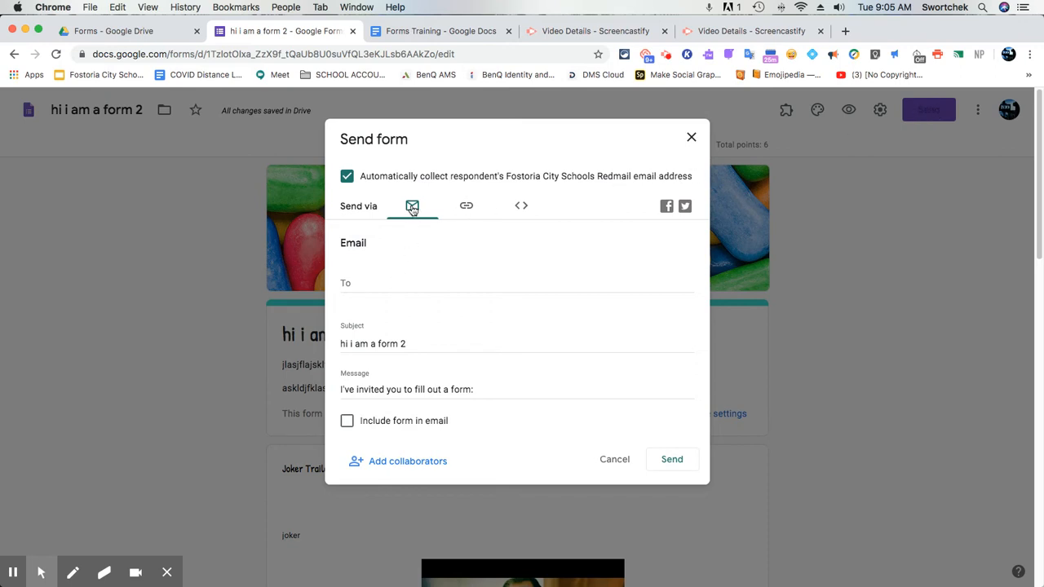
left_click(393, 283)
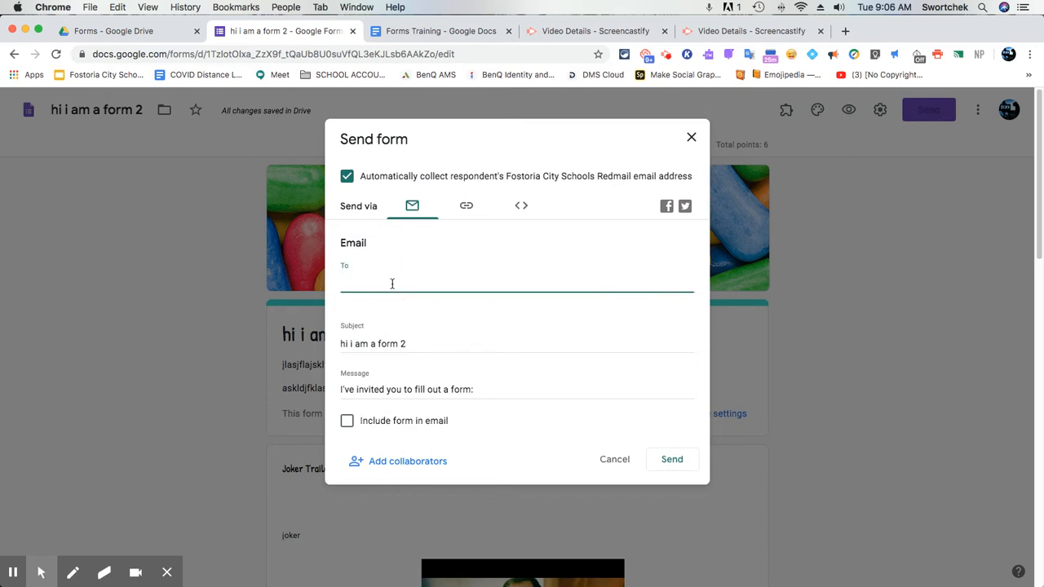
left_click(443, 399)
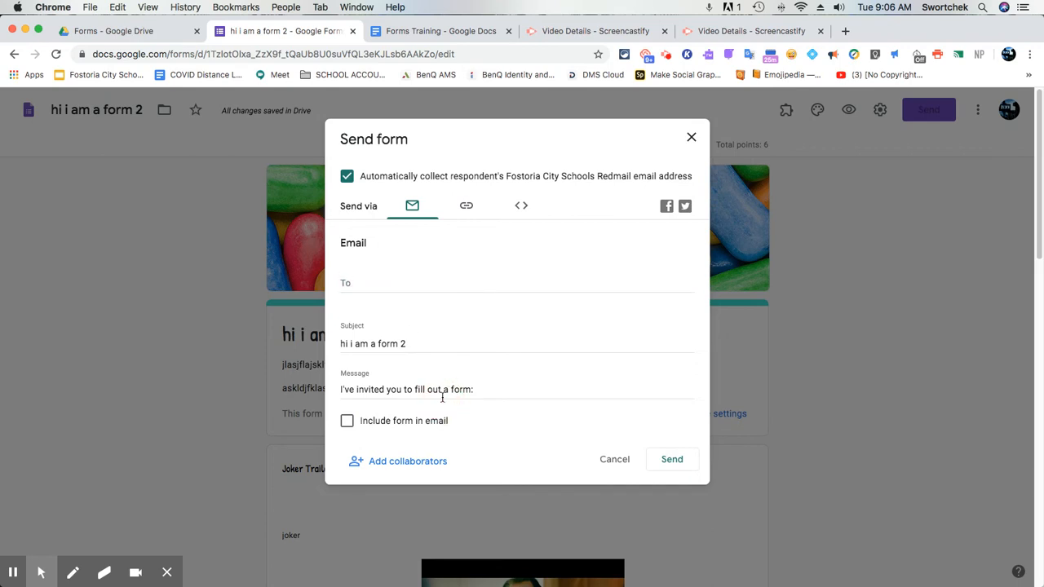
left_click(351, 422)
left_click(348, 422)
Step: Choose to send the form by link and shorten its URL
left_click(472, 204)
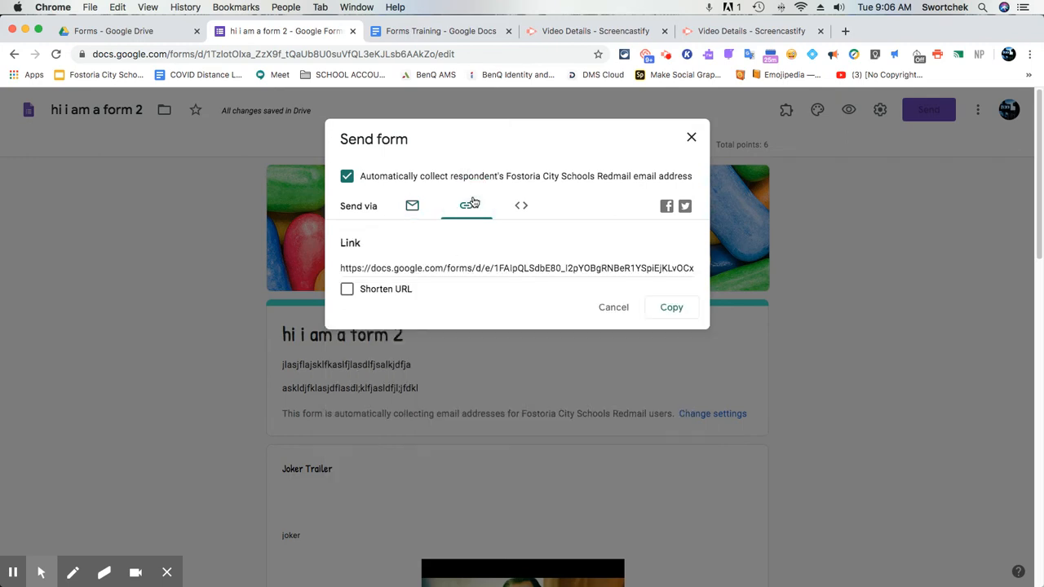
left_click(347, 290)
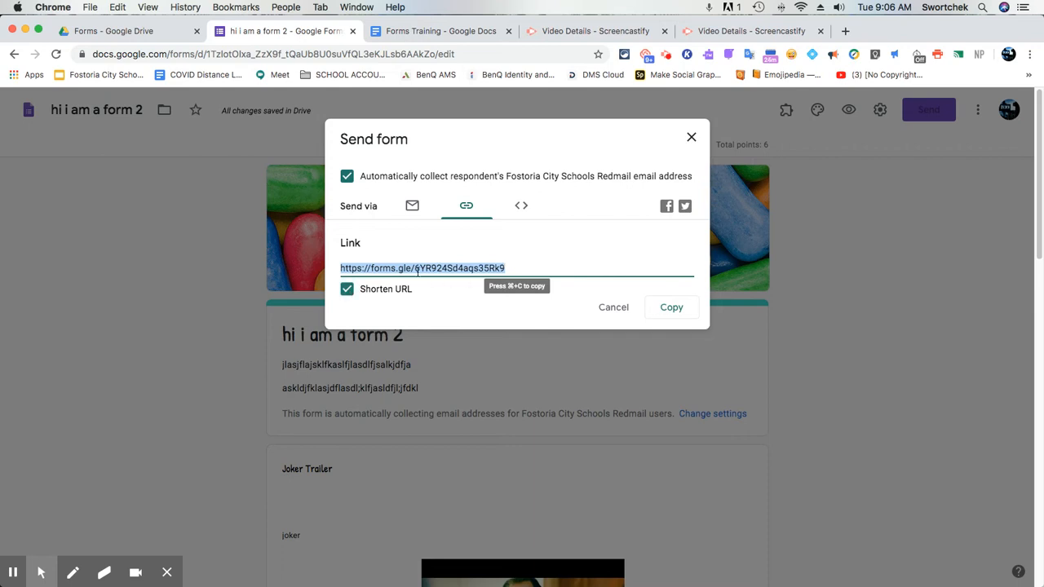
Step: Review the embed HTML, email and link methods for sending the form
left_click(522, 207)
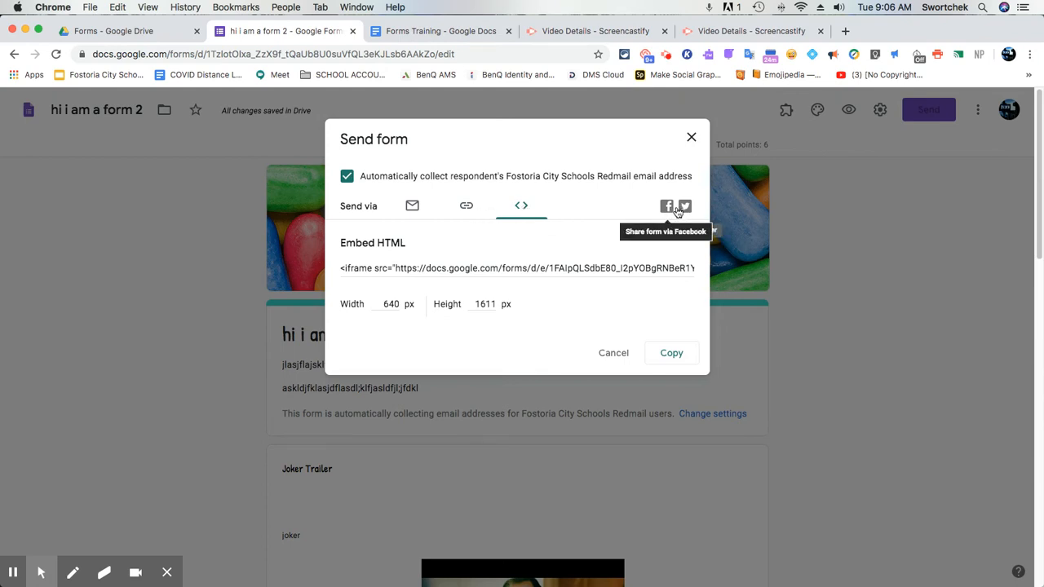
left_click(400, 208)
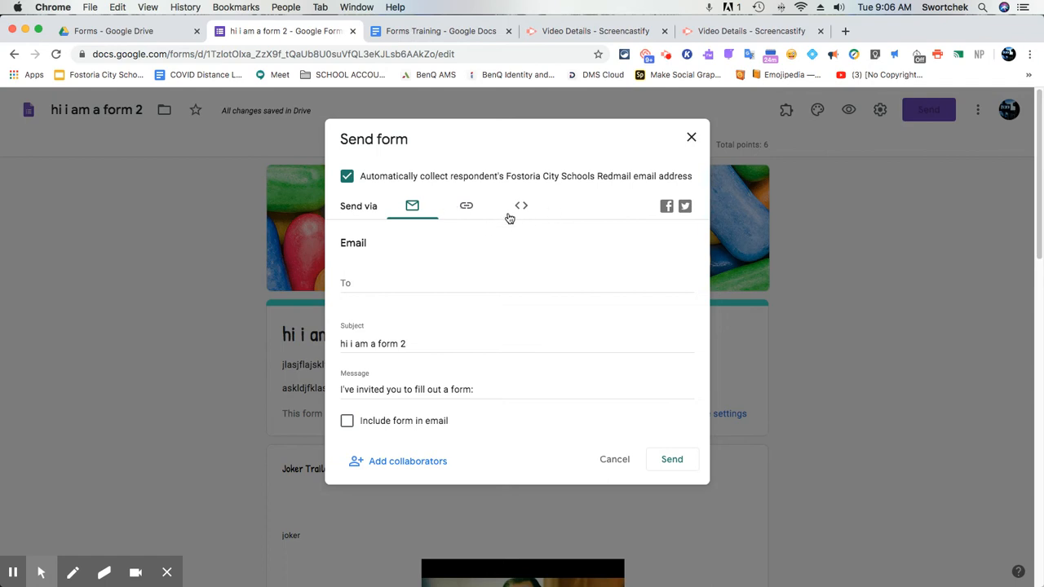
left_click(468, 208)
left_click(511, 208)
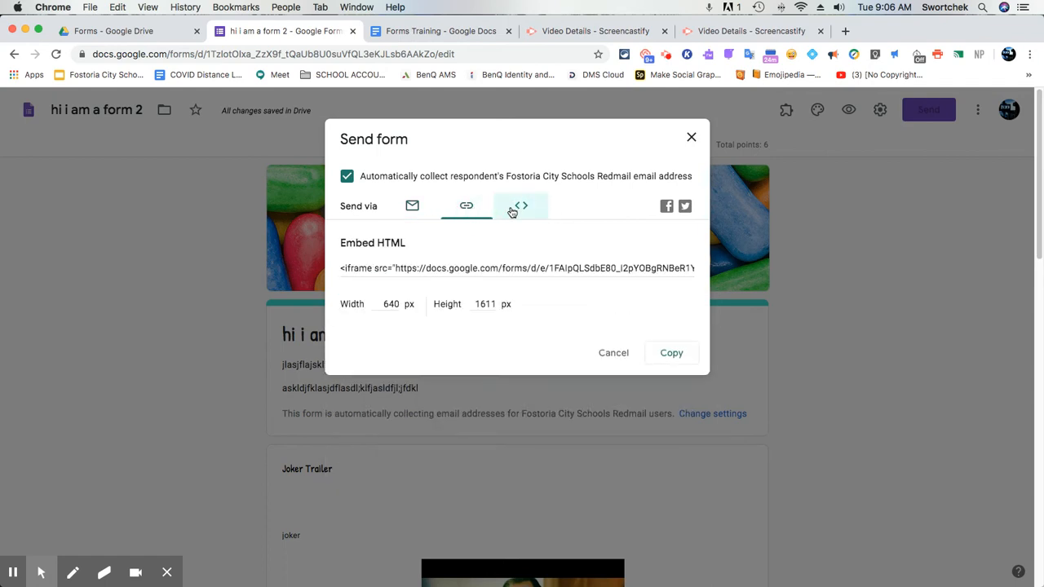
left_click(465, 206)
left_click(412, 207)
Step: Copy the shortened form link and close the sending options
left_click(462, 205)
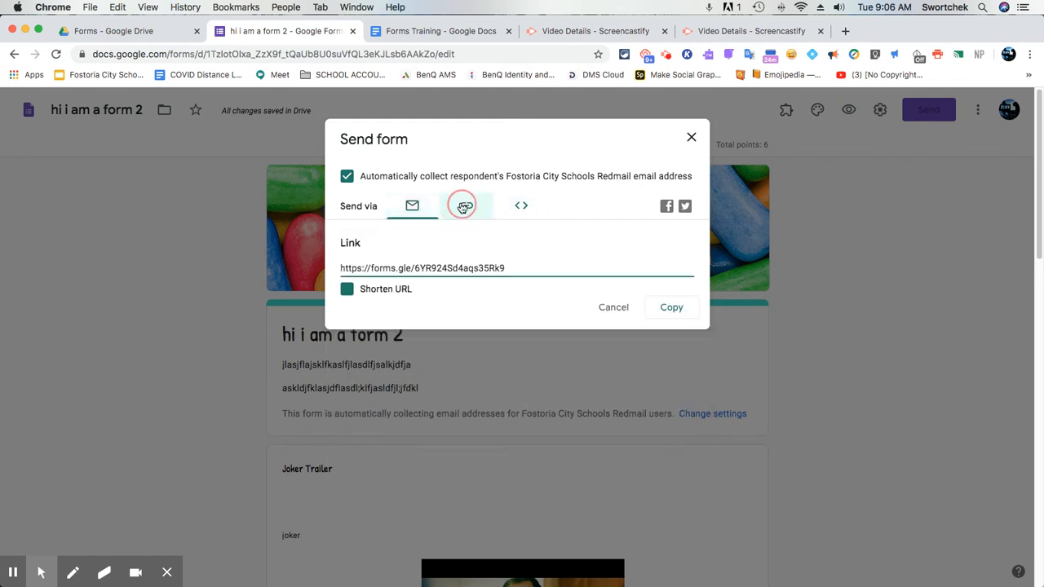
left_click(480, 267)
left_click(668, 307)
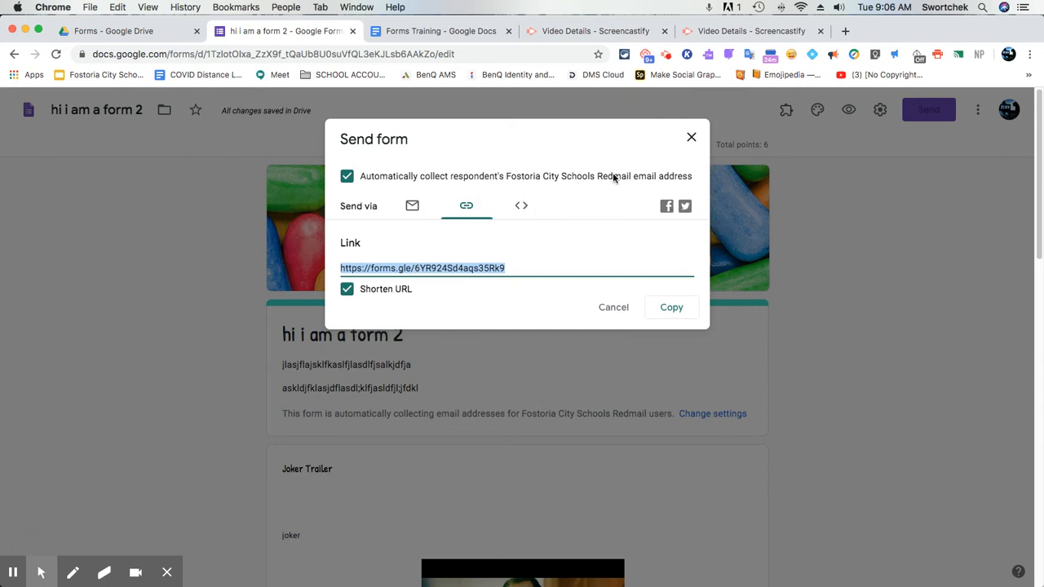
left_click(691, 138)
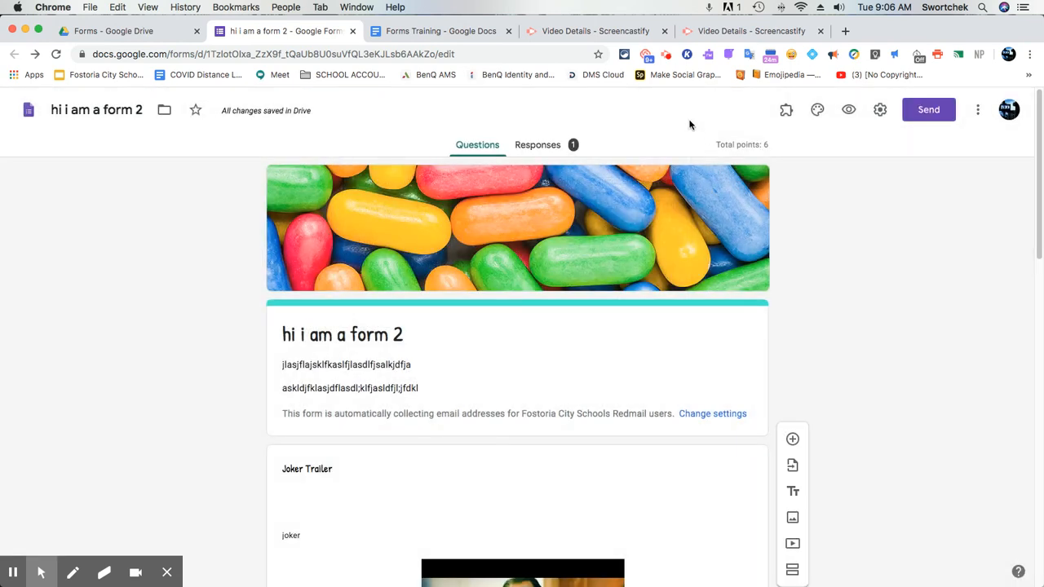
Step: Switch to the Forms folder in Google Drive and examine the sharing settings of "Copy of hi i am a form 2"
left_click(101, 32)
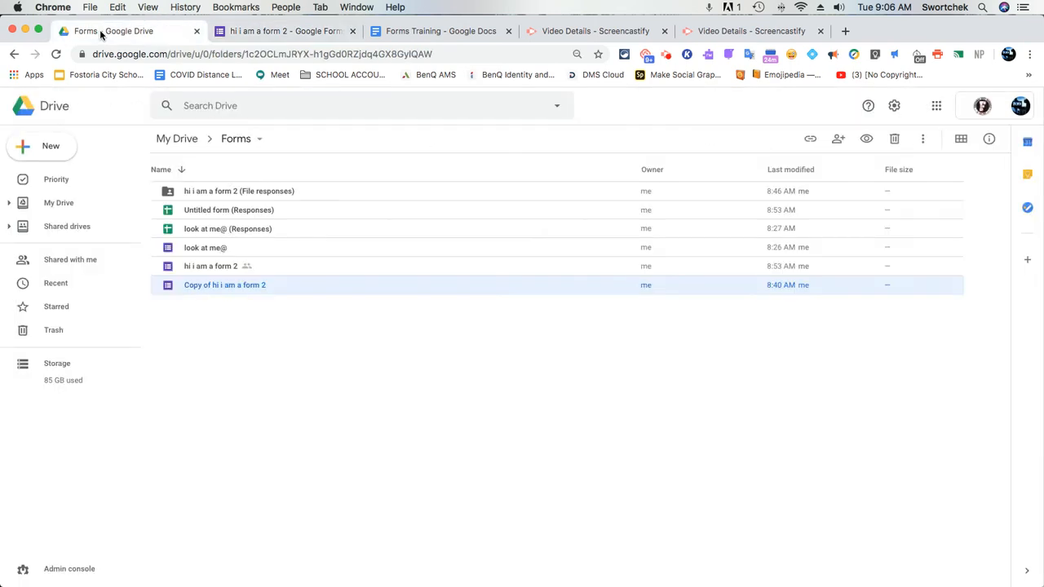
left_click(253, 285)
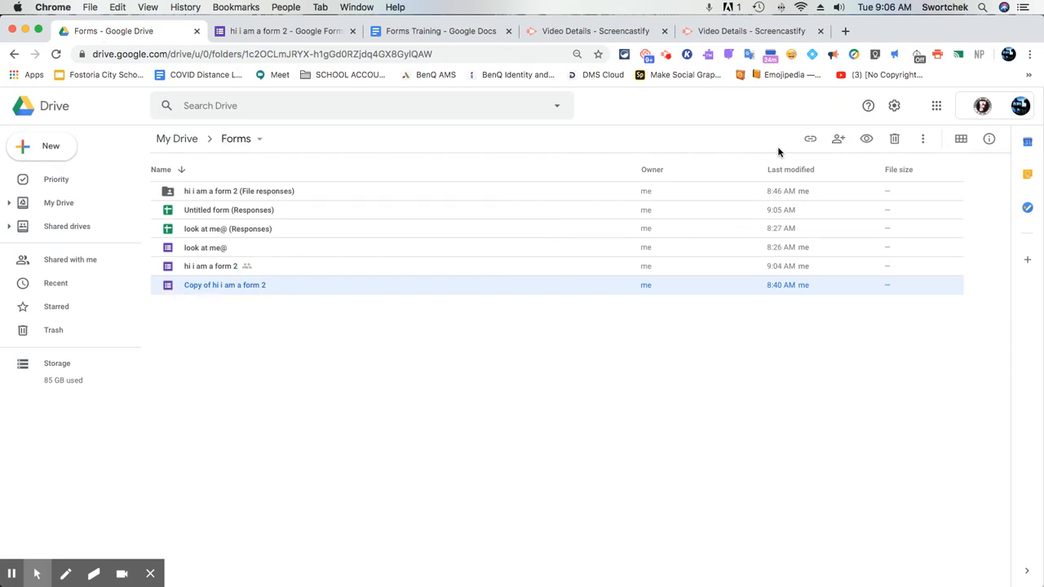
left_click(832, 144)
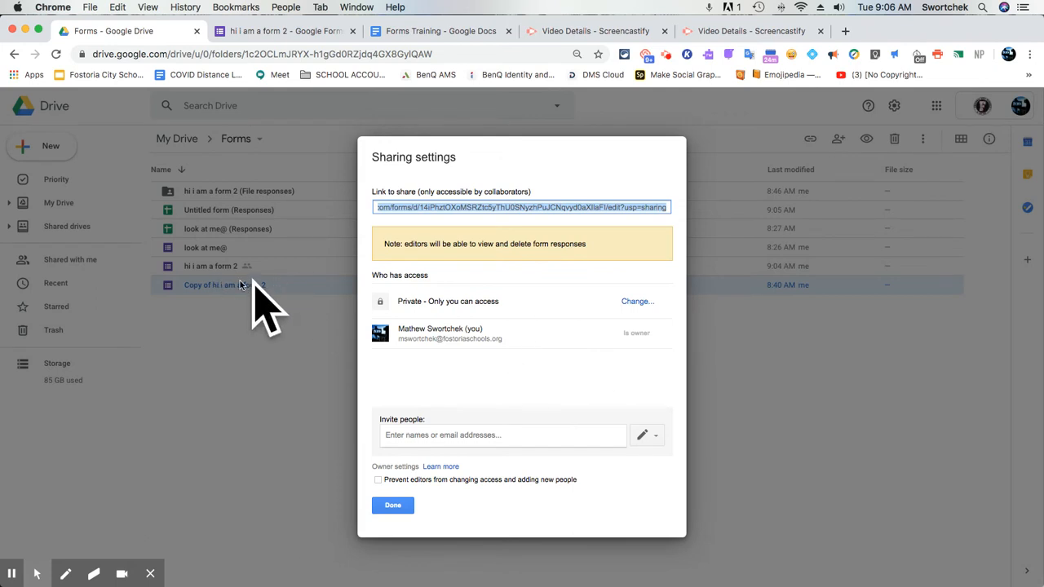
left_click(393, 506)
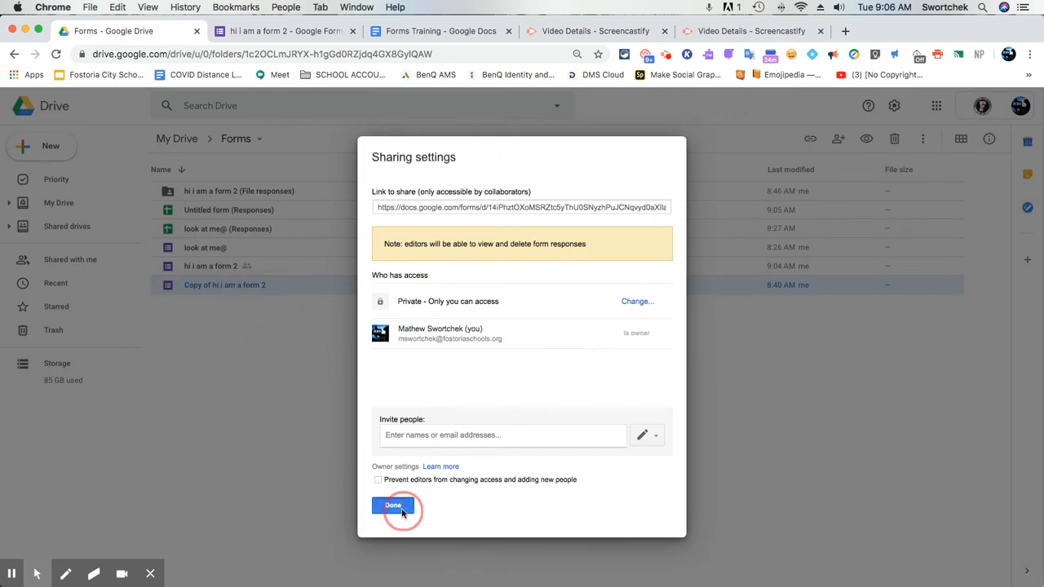
Step: Return to the "hi i am a form 2" editor and look over its sending options without sending the form
left_click(309, 34)
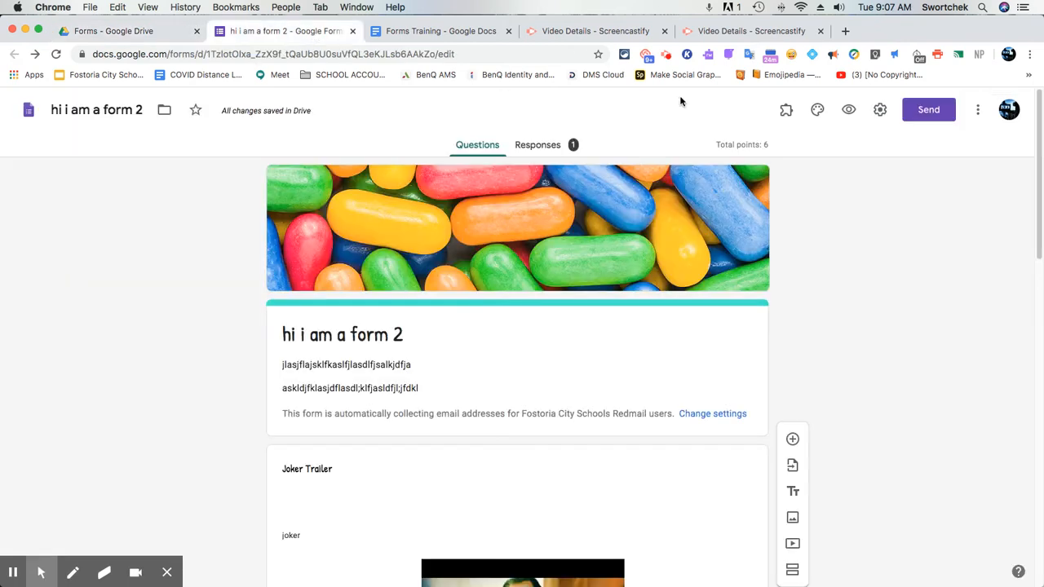
left_click(927, 112)
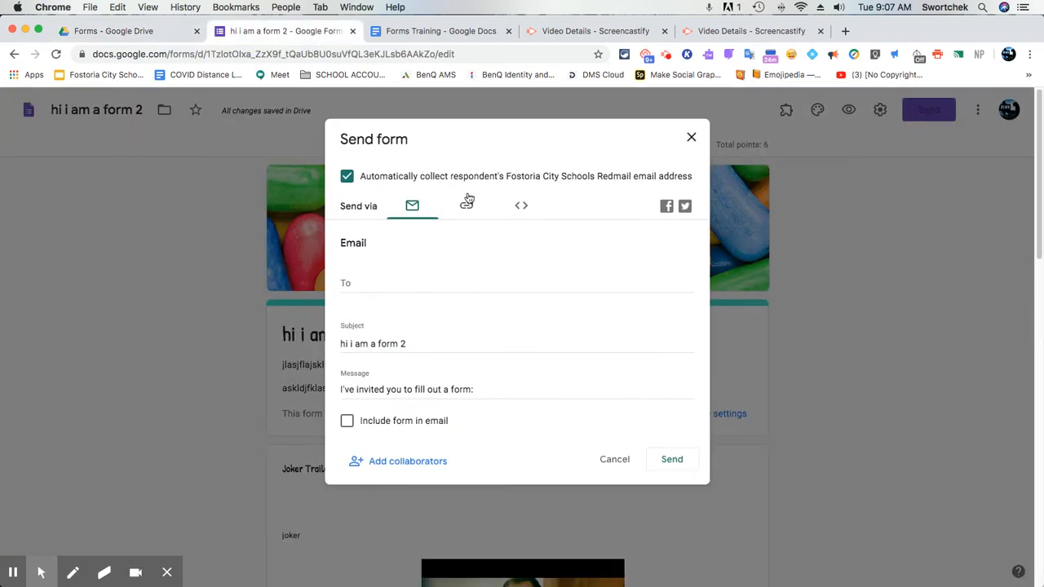
left_click(613, 460)
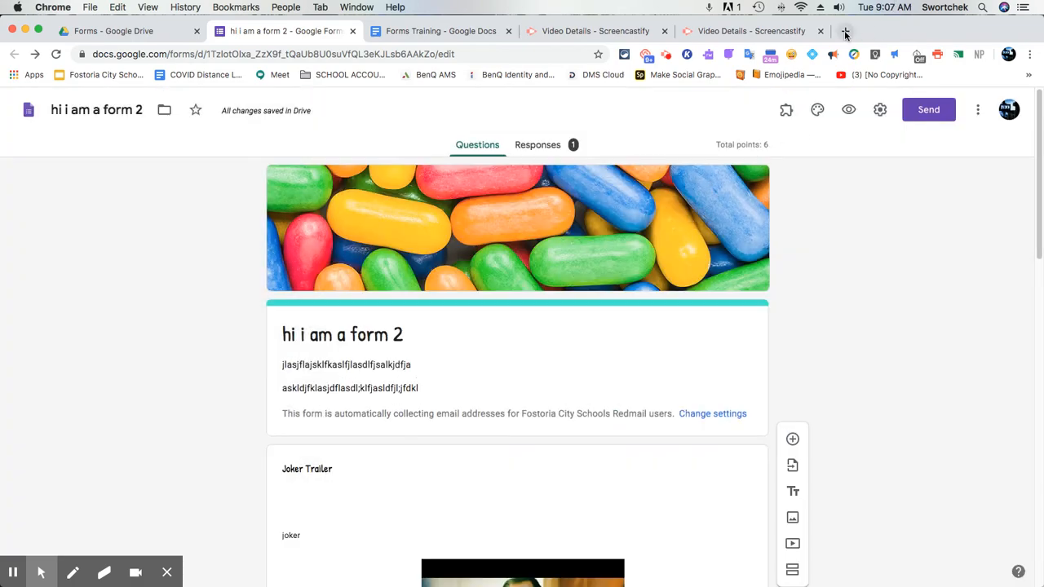
Step: Open Google Classroom in a new browser tab and go to the classwork of Test Classroom
left_click(845, 31)
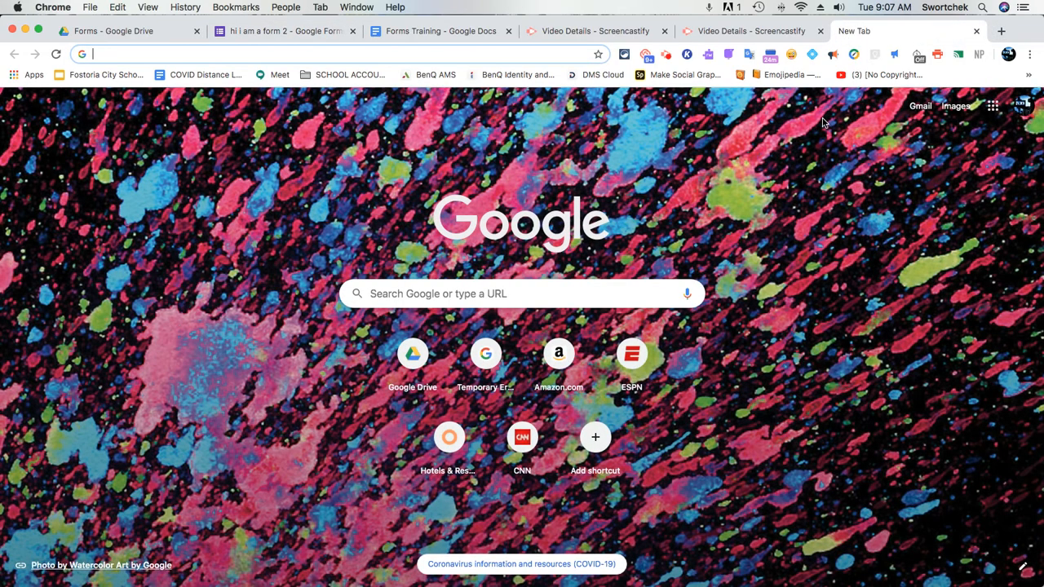
left_click(25, 74)
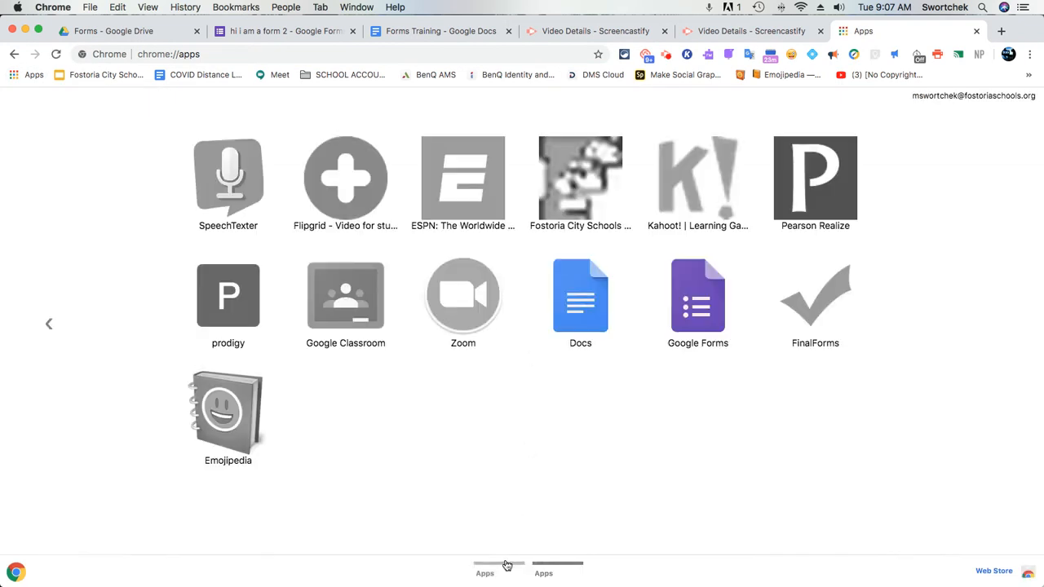
left_click(505, 562)
left_click(360, 303)
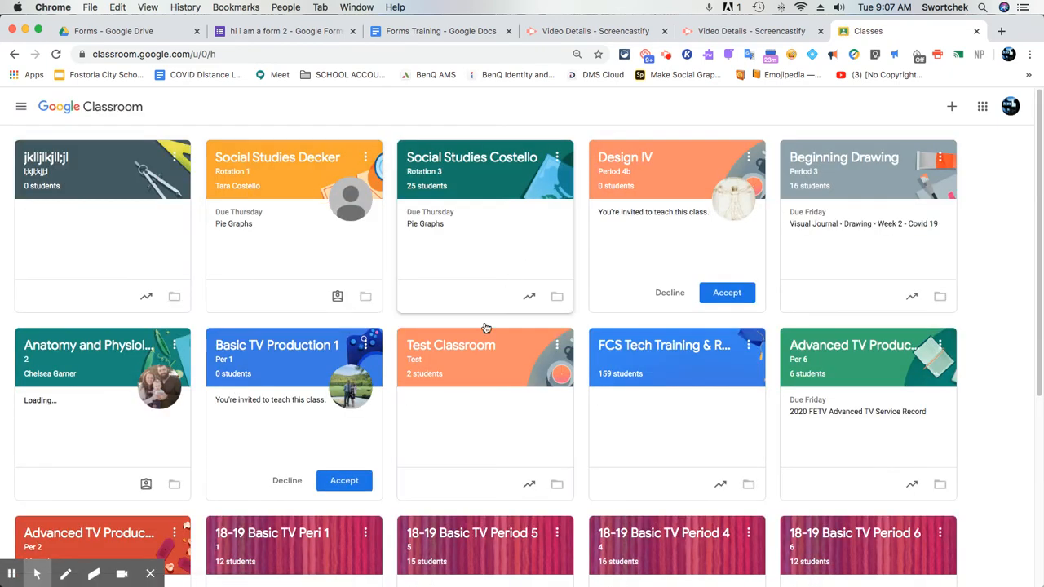
left_click(452, 345)
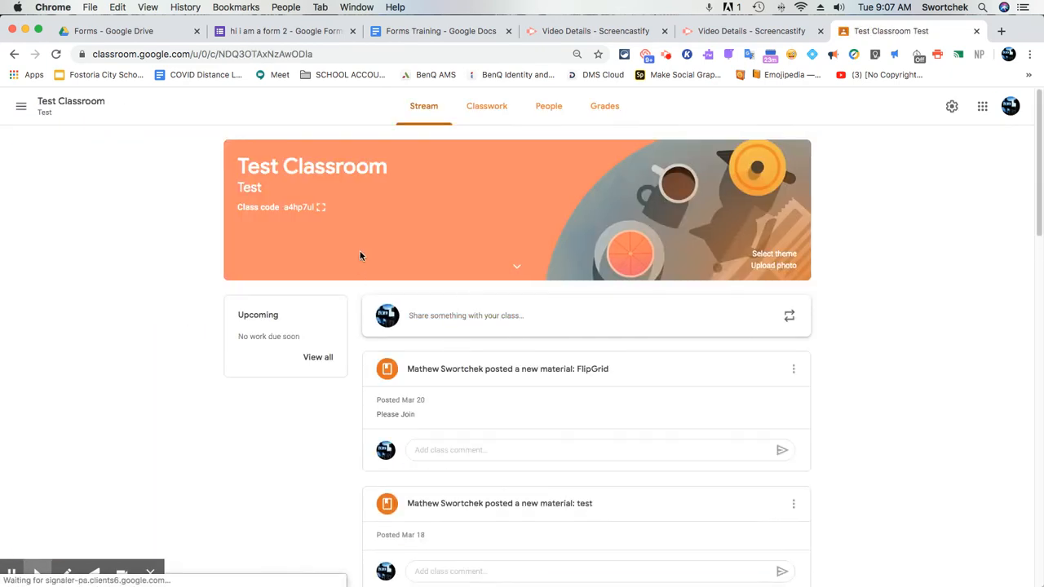
left_click(479, 104)
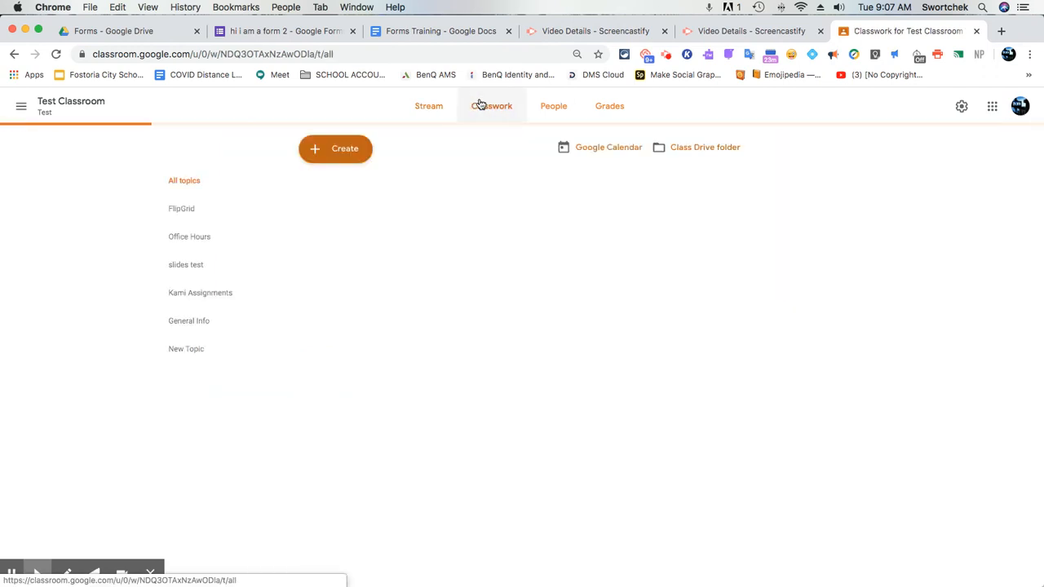
Step: Create an assignment titled "take this quiz" with the instructions "alkjdlfajsldfsa"
left_click(334, 152)
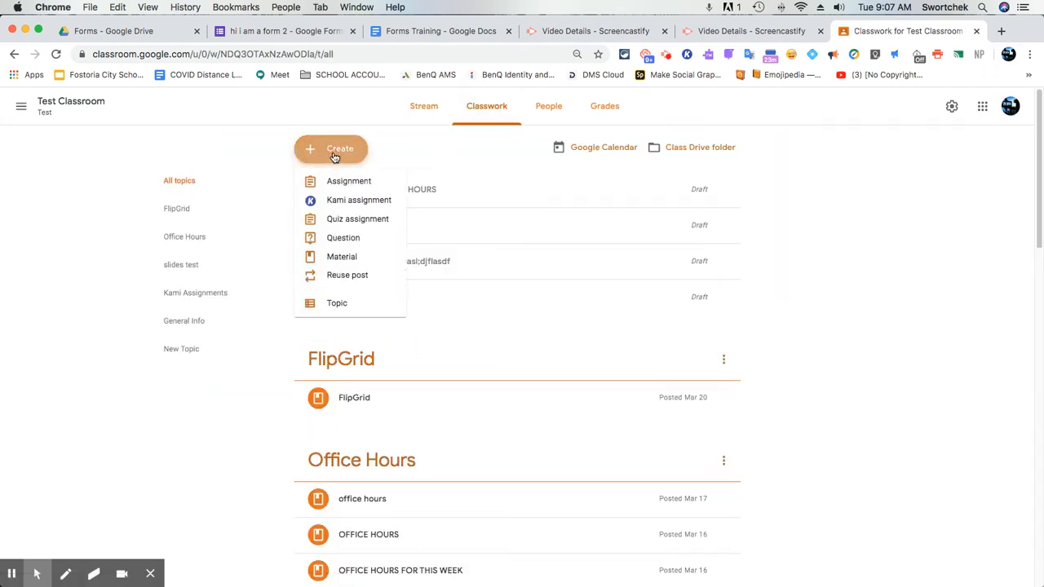
left_click(350, 184)
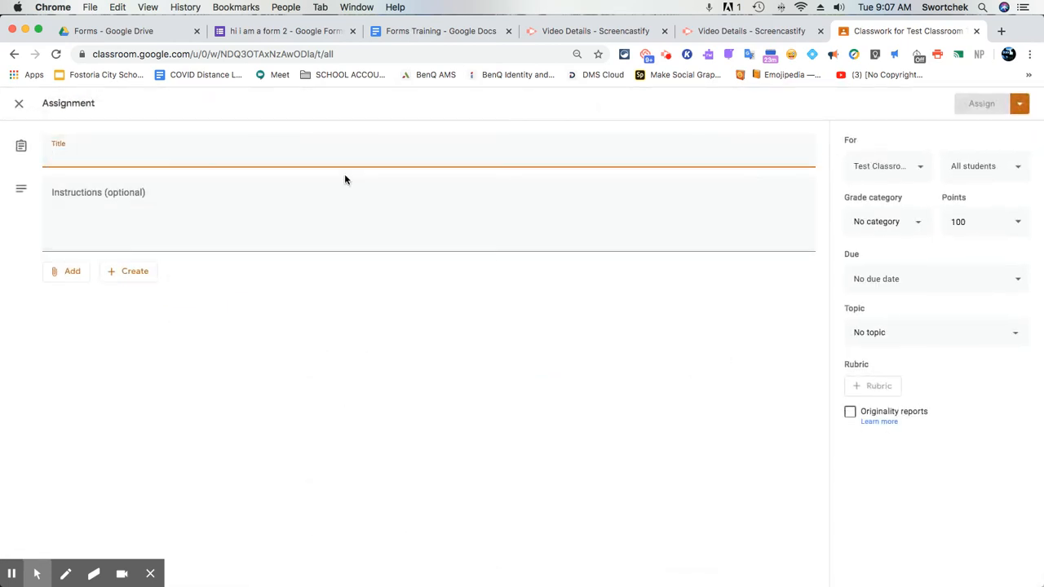
type("t")
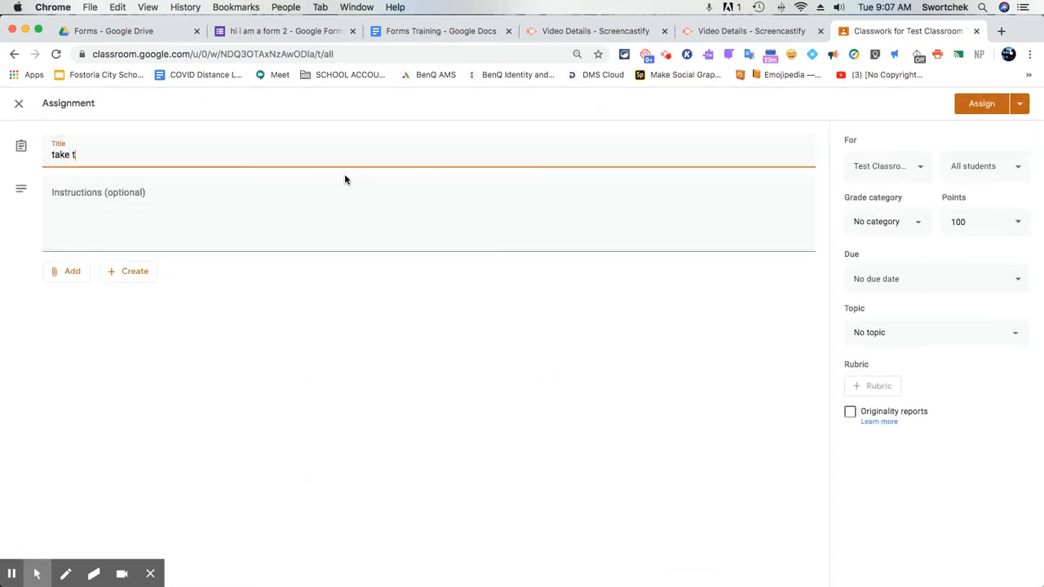
type("kke this quiz")
key("Tab")
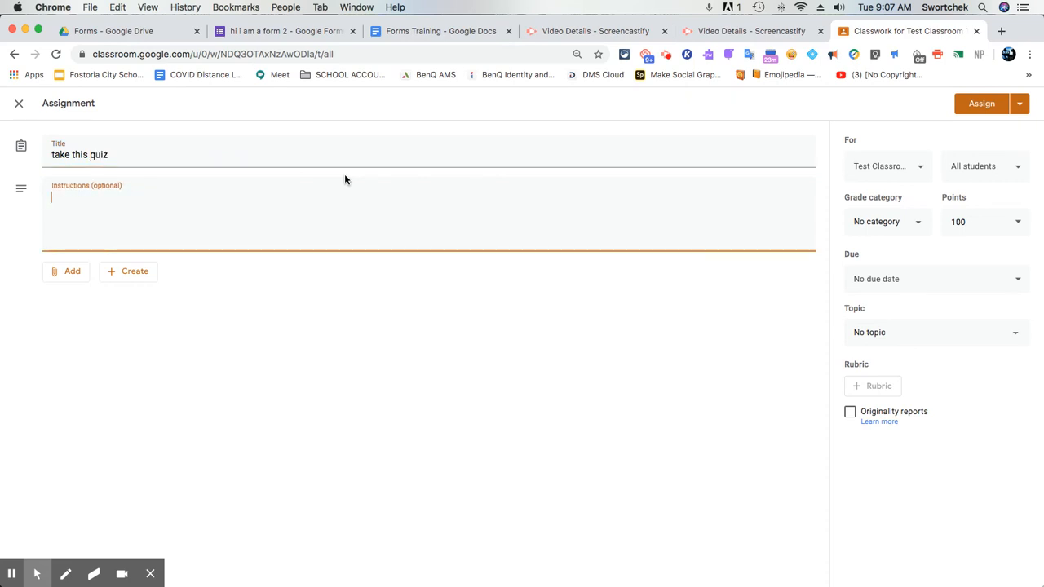
type("alkjdlfajsldfsa")
Step: Attach the form "hi i am a form 2" from Google Drive to the assignment
left_click(70, 273)
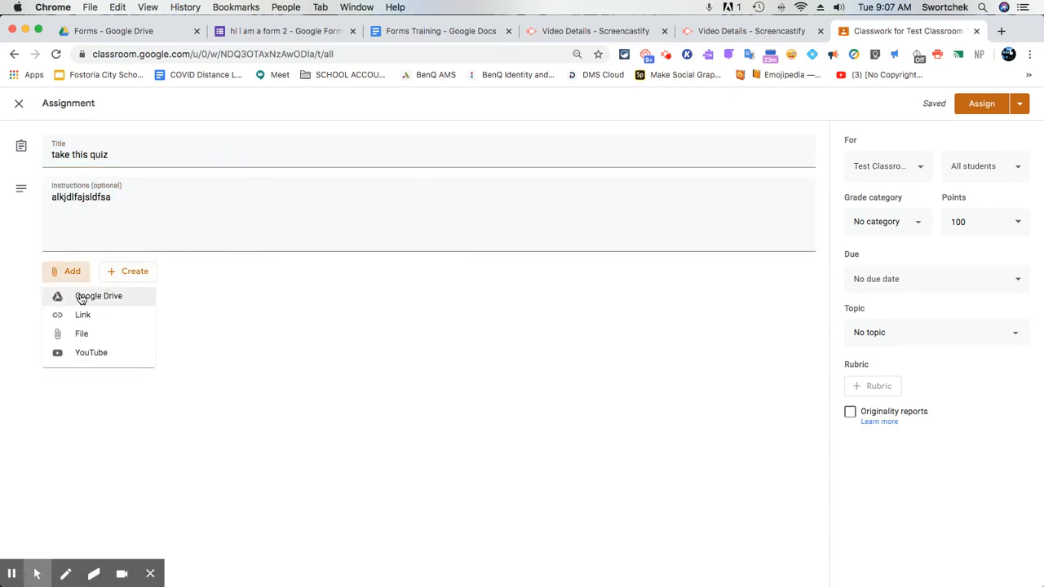
left_click(82, 297)
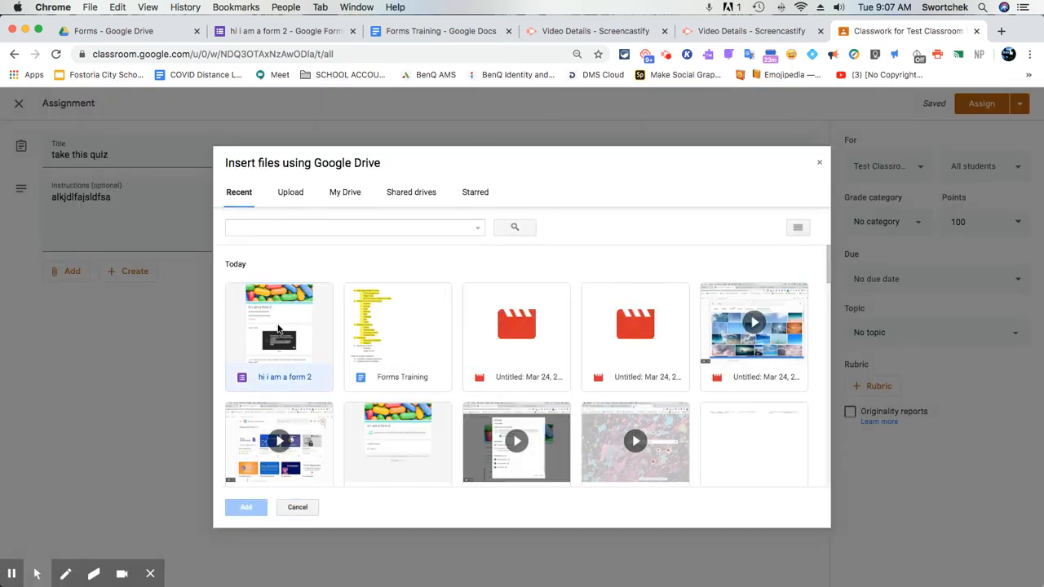
left_click(280, 330)
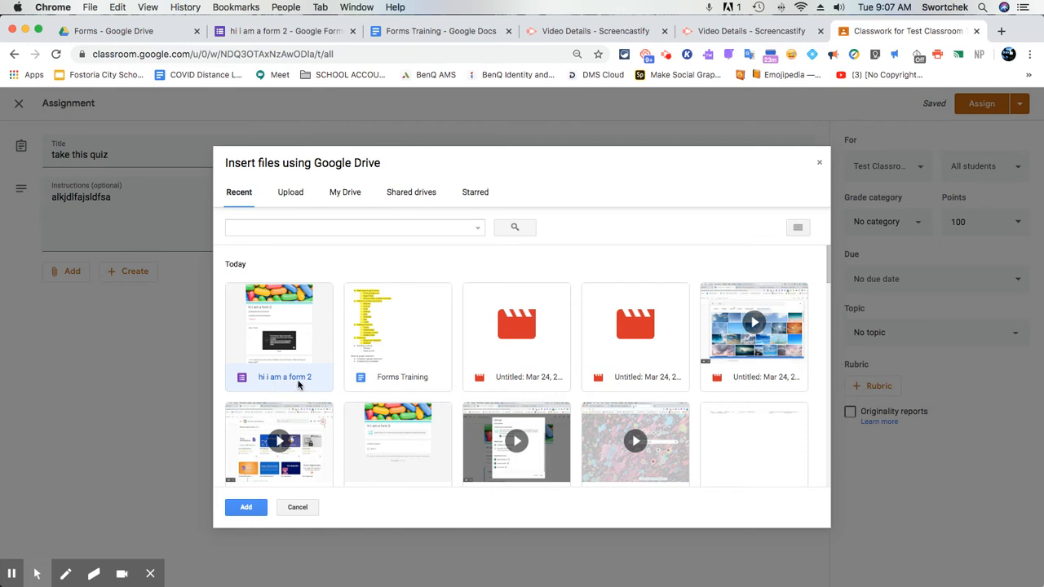
left_click(247, 507)
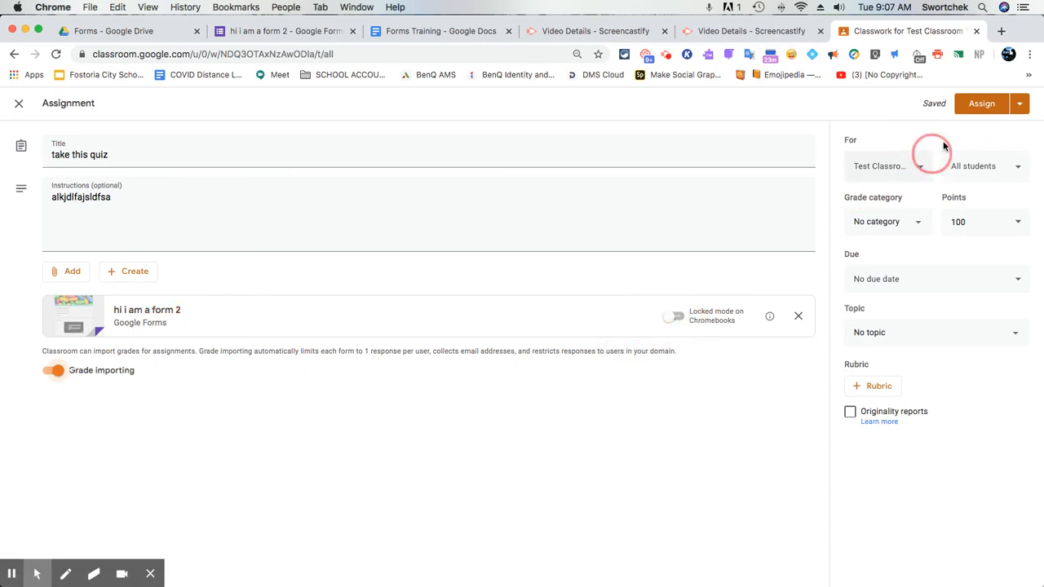
Step: Set the assignment's points to Ungraded and its topic to Office Hours
left_click(1014, 224)
left_click(982, 257)
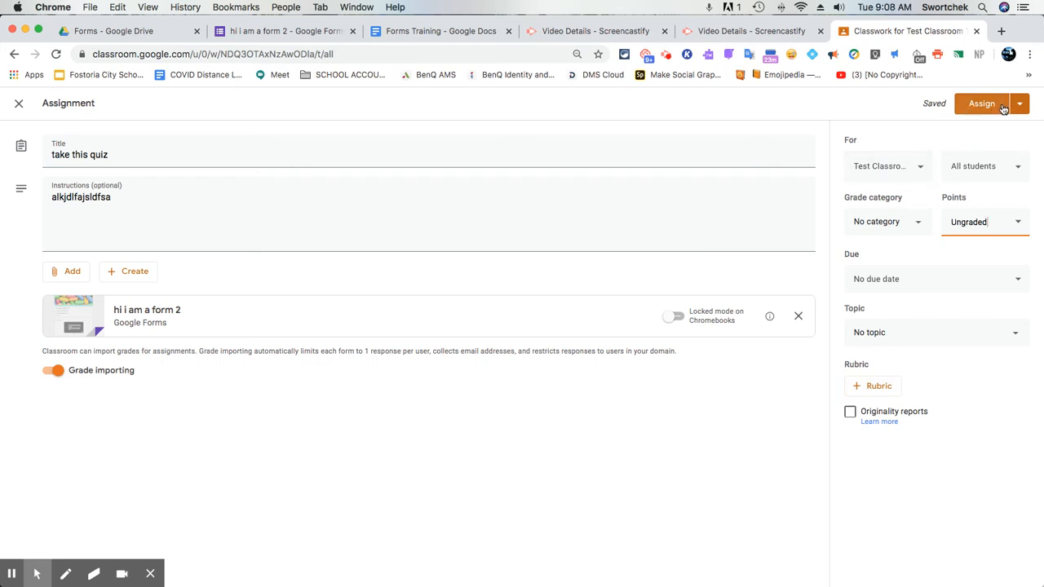
left_click(875, 331)
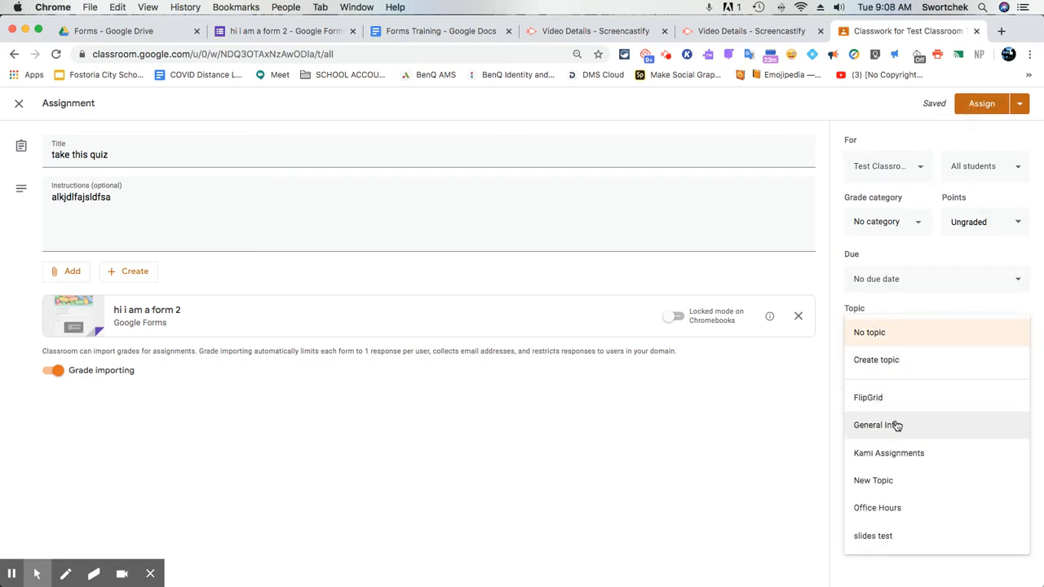
left_click(904, 510)
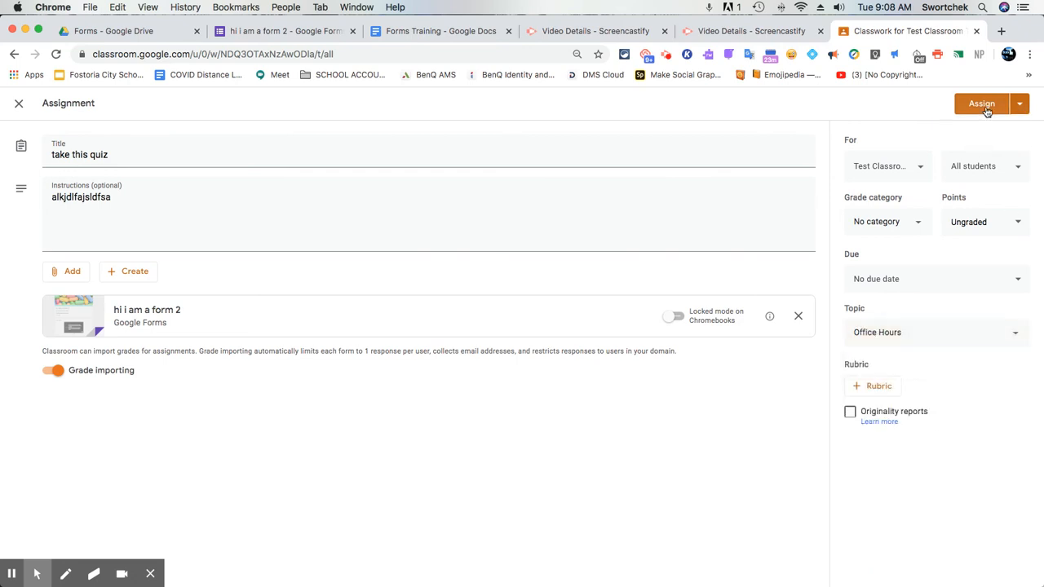
Step: Assign the quiz to the class and examine its turned-in and assigned counts in the Office Hours topic
left_click(982, 106)
left_click(590, 373)
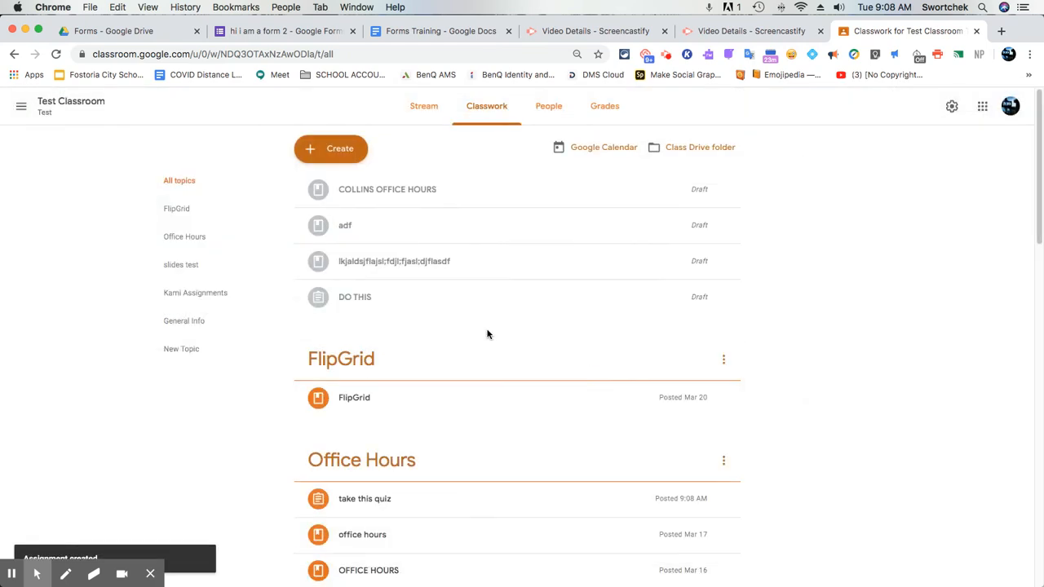
left_click(473, 500)
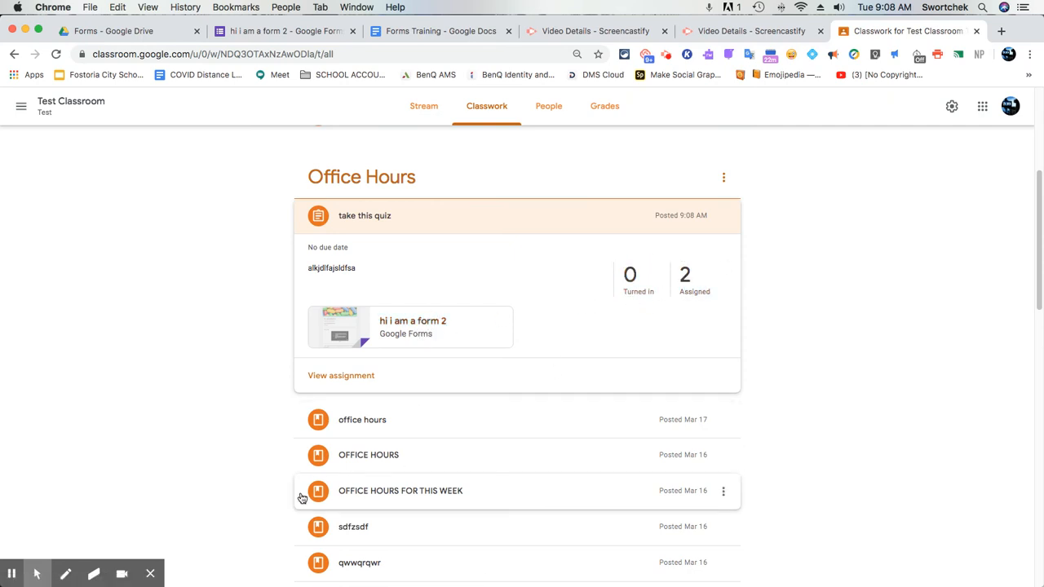
left_click(65, 573)
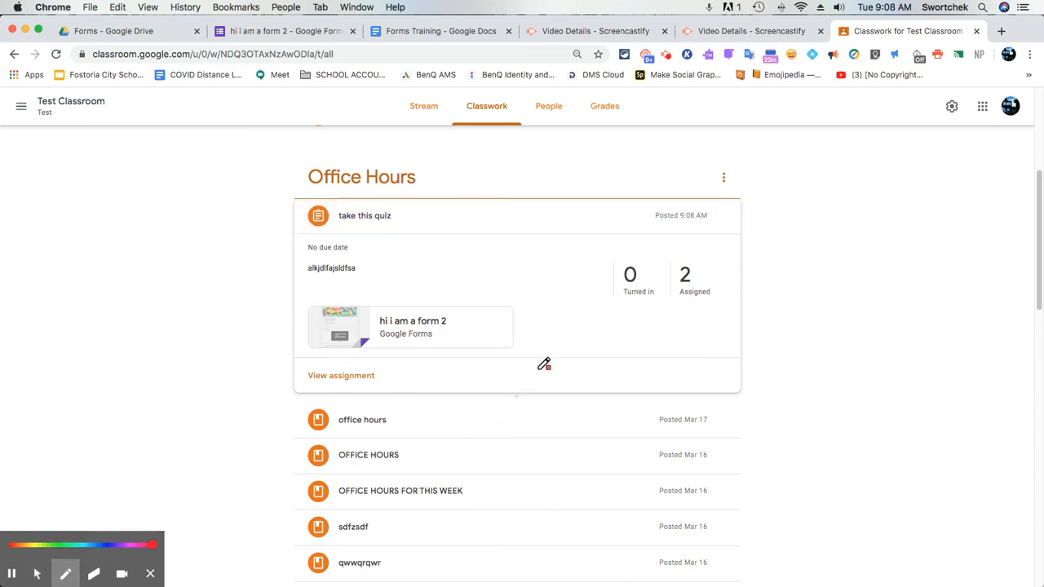
mouse_move(713, 249)
left_mouse_down()
mouse_move(689, 242)
mouse_move(583, 280)
mouse_move(758, 334)
mouse_move(763, 275)
mouse_move(724, 242)
mouse_move(706, 243)
left_mouse_up()
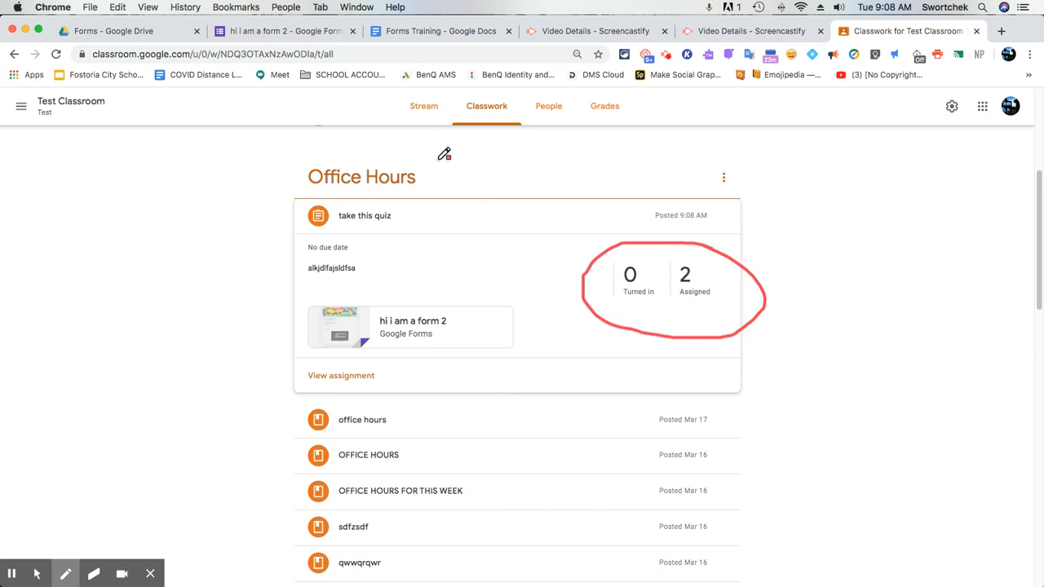
Step: Return to the "hi i am a form 2" editor, check its last question and preview the form
left_click(286, 33)
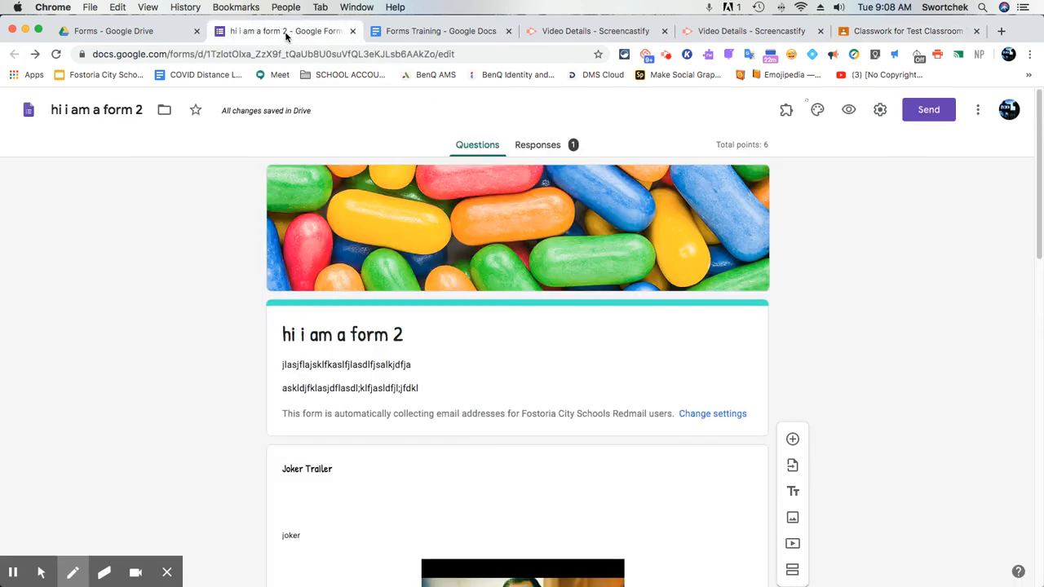
scroll(366, 333, "down", 15)
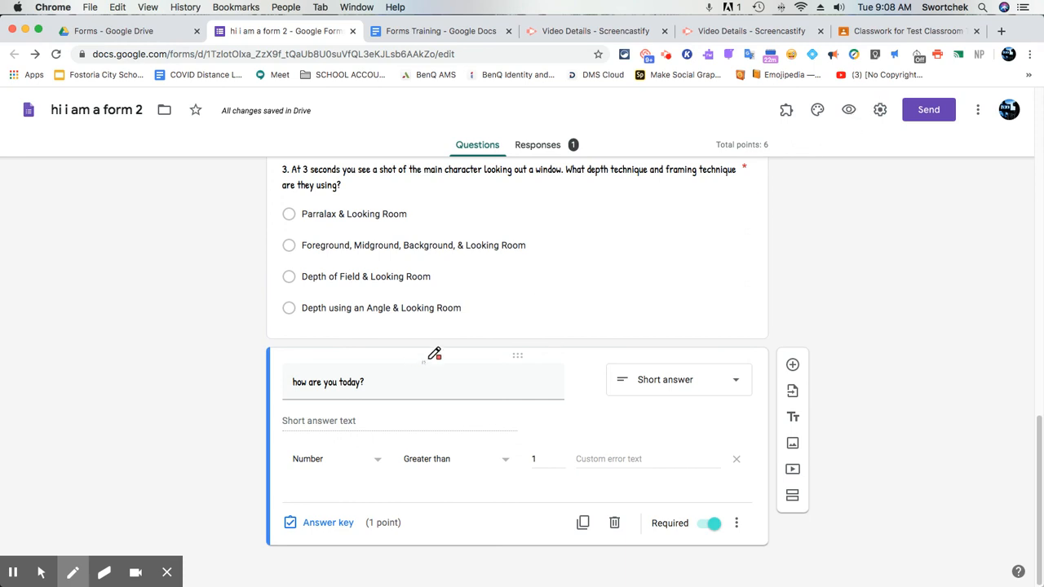
left_click(41, 572)
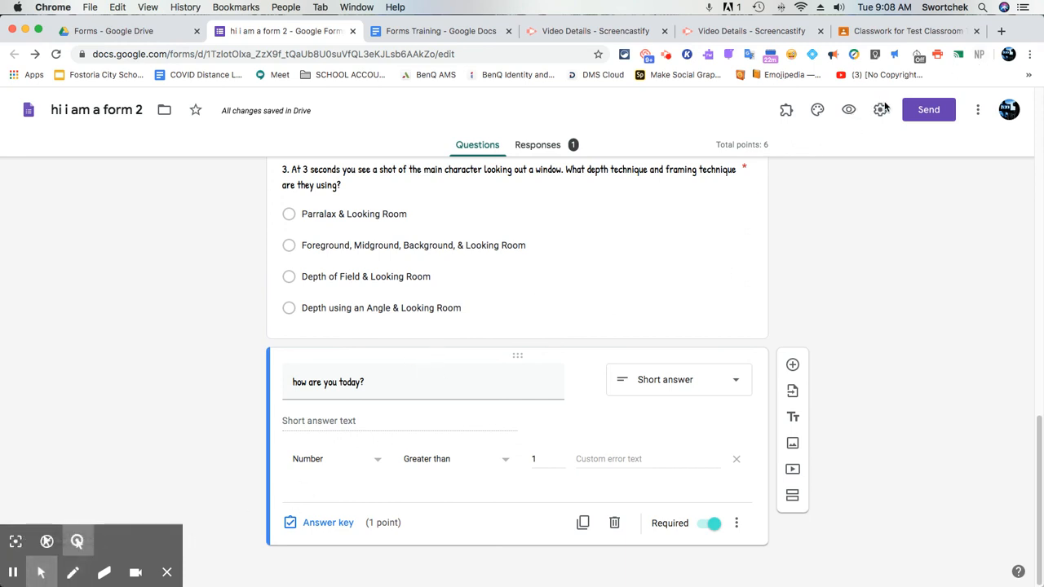
left_click(848, 109)
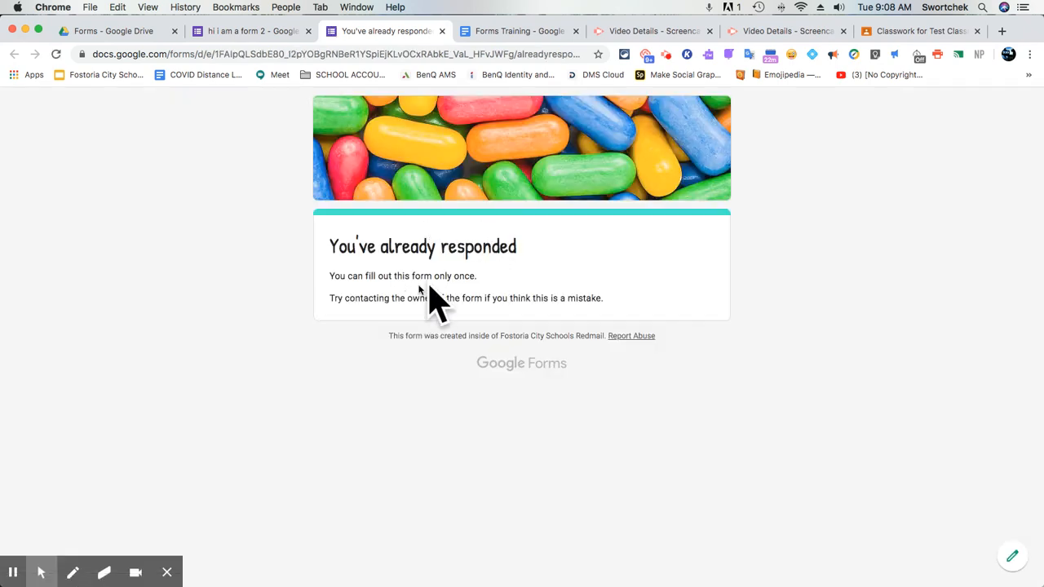
Step: Review the Drive folder, the posted Classroom assignment and the form preview, ending in the form editor
left_click(124, 33)
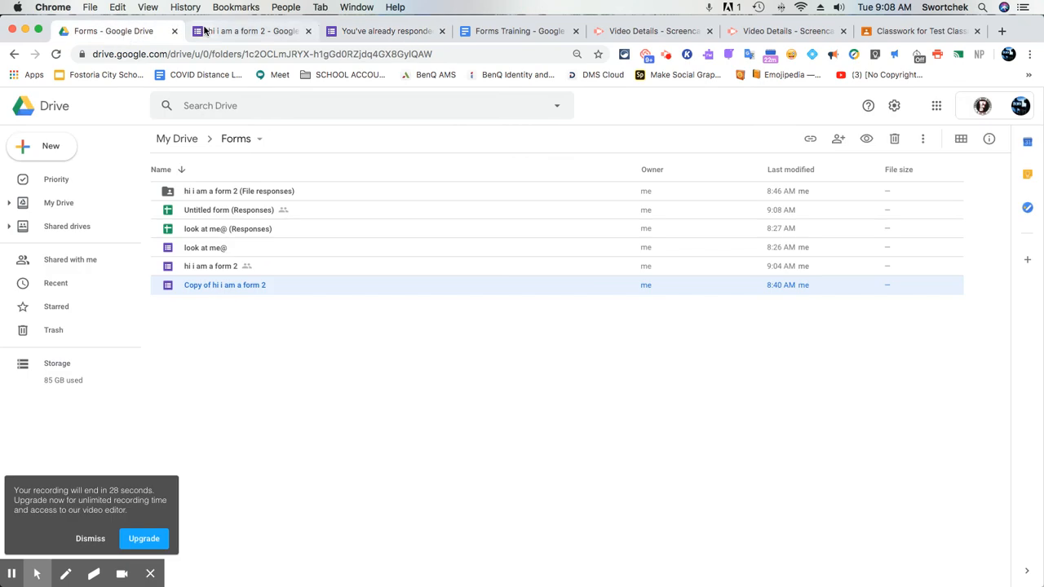
left_click(905, 33)
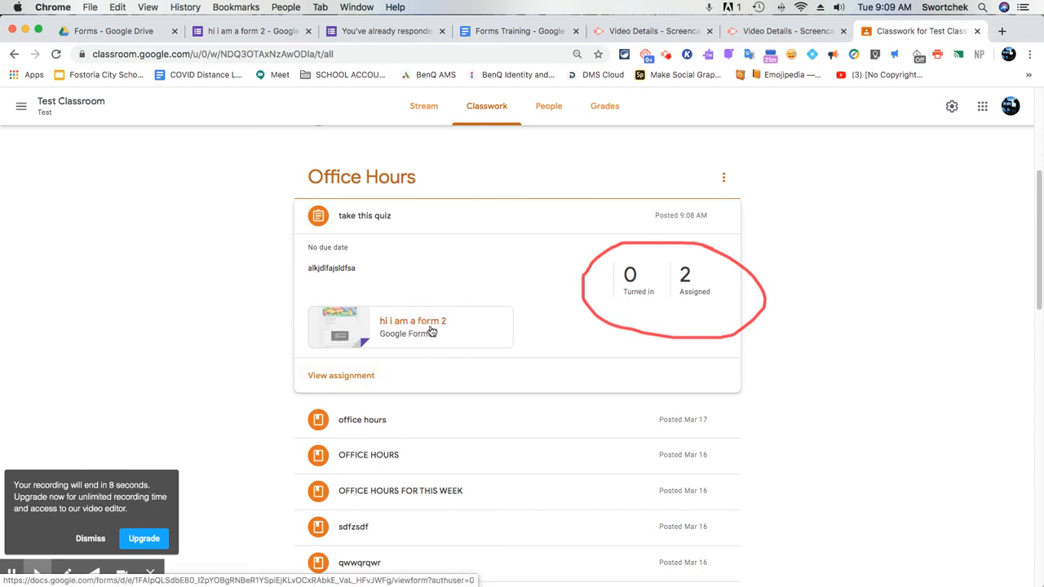
left_click(382, 33)
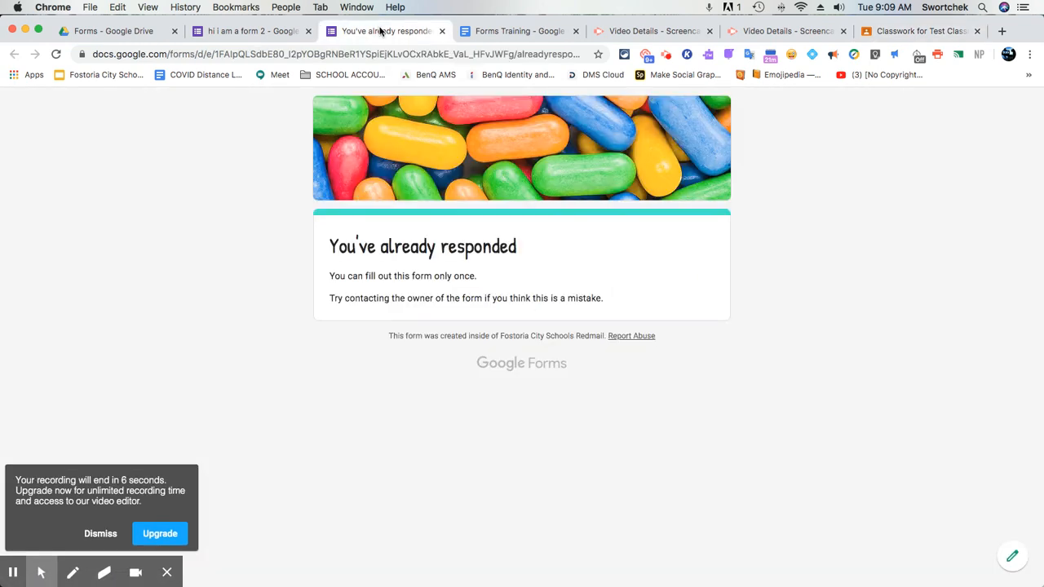
left_click(269, 34)
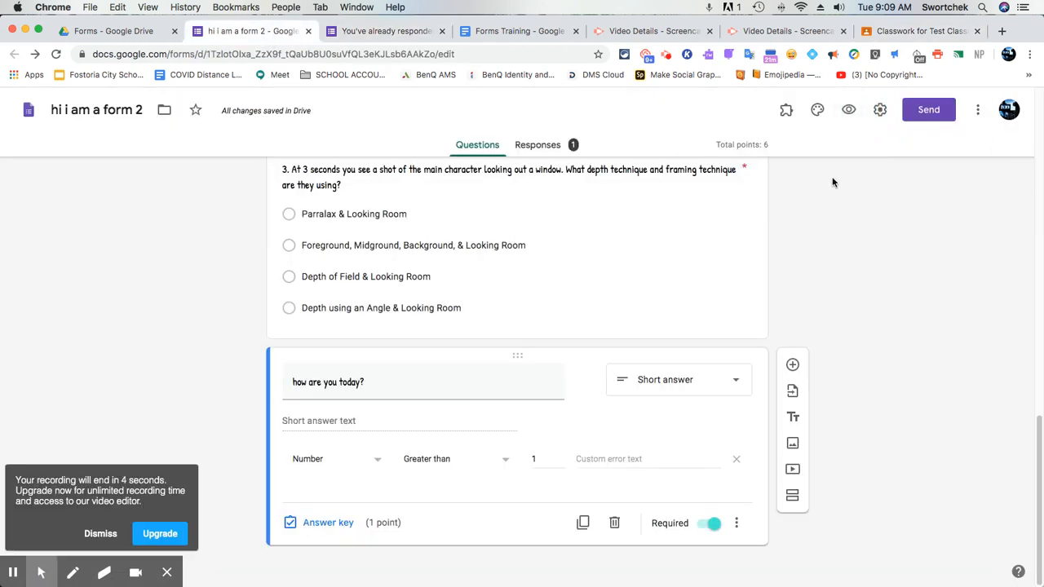